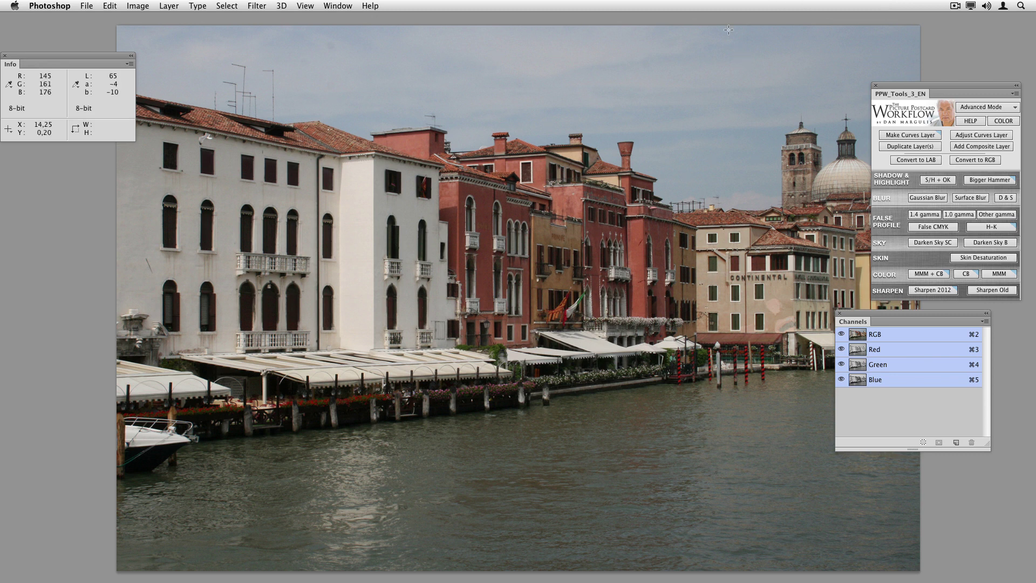
# Convert the Venice photo via Image > Mode > Lab Color and show the Layers panel
pyautogui.click(136, 5)
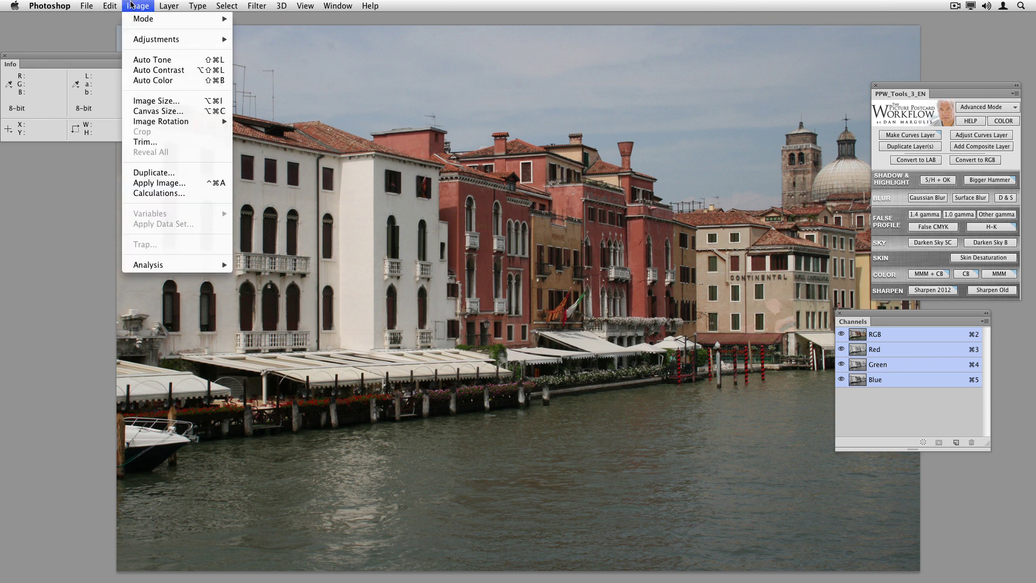
pyautogui.moveTo(135, 19)
pyautogui.click(259, 85)
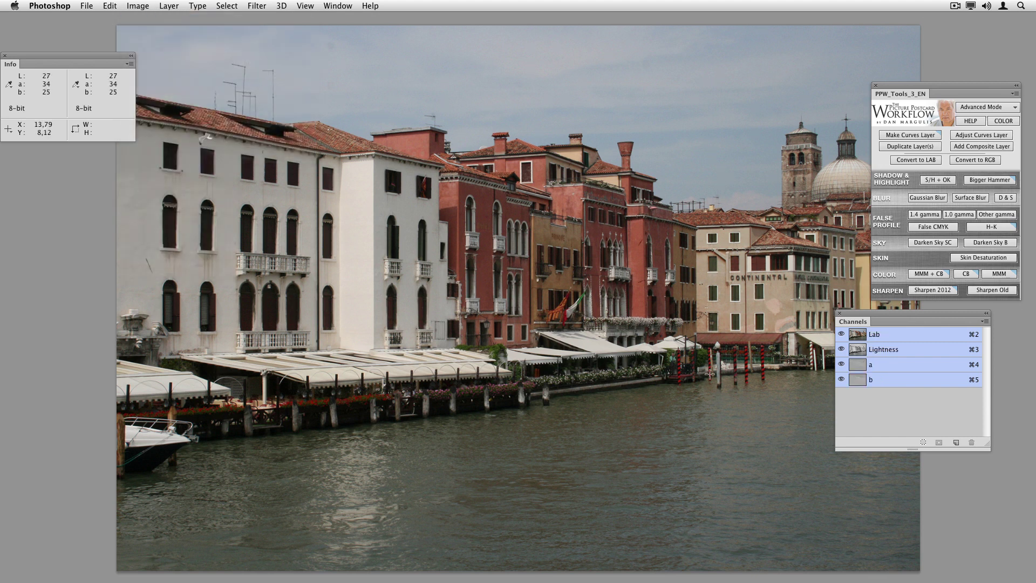
pyautogui.click(338, 5)
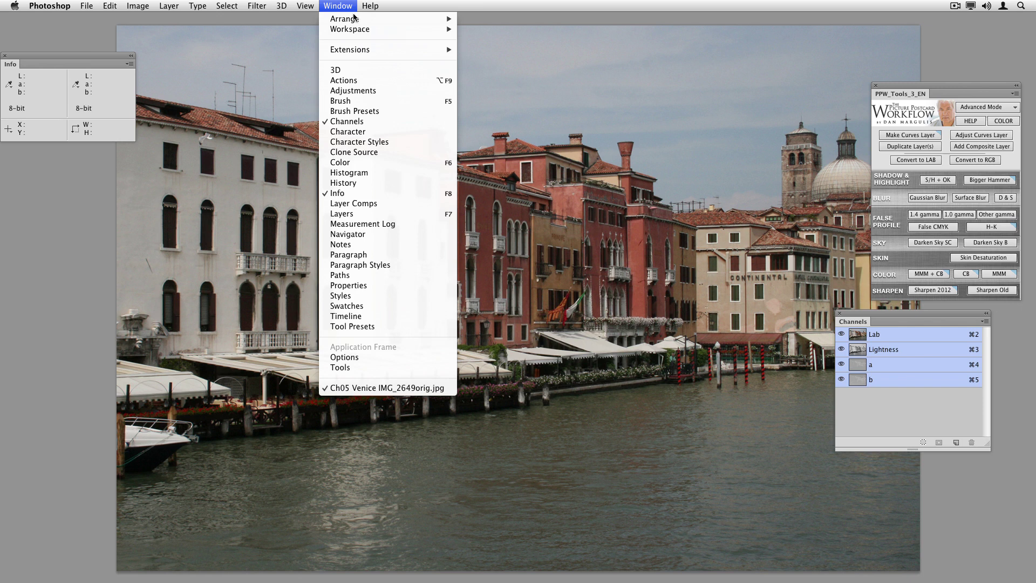
pyautogui.click(389, 218)
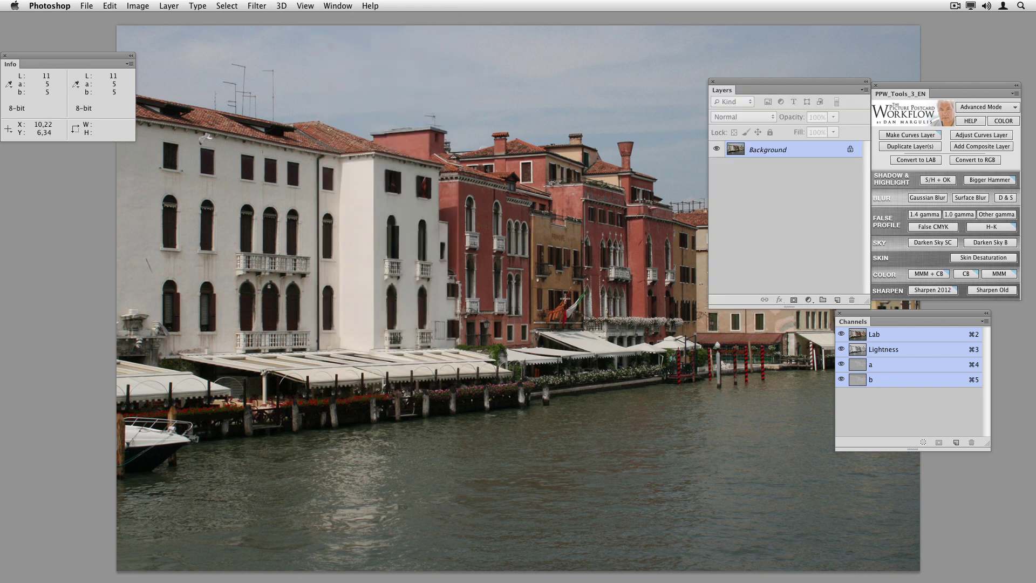
# Add a Curves layer and steepen its a channel by moving both endpoints inward
pyautogui.click(913, 135)
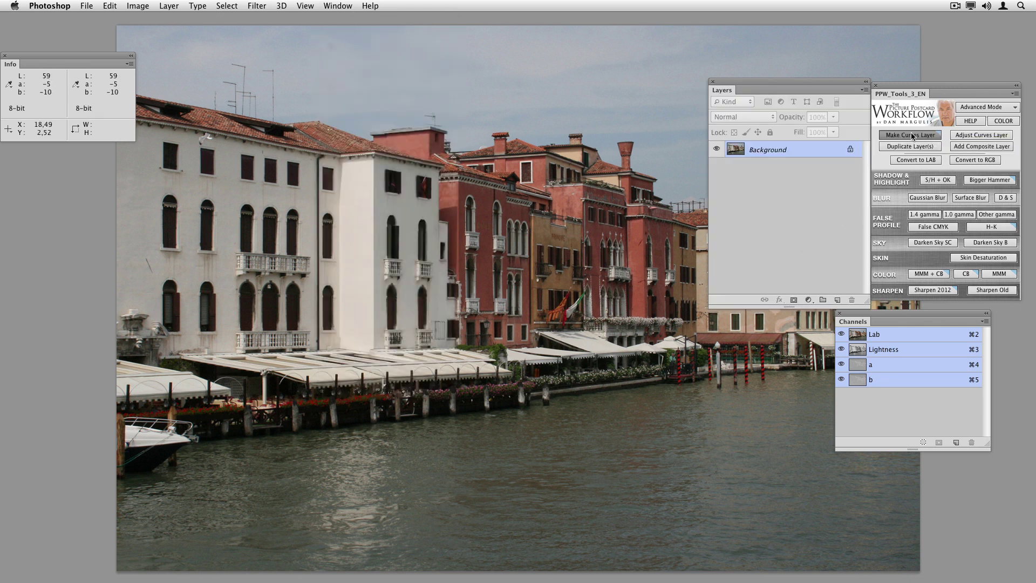
pyautogui.click(681, 306)
pyautogui.click(684, 315)
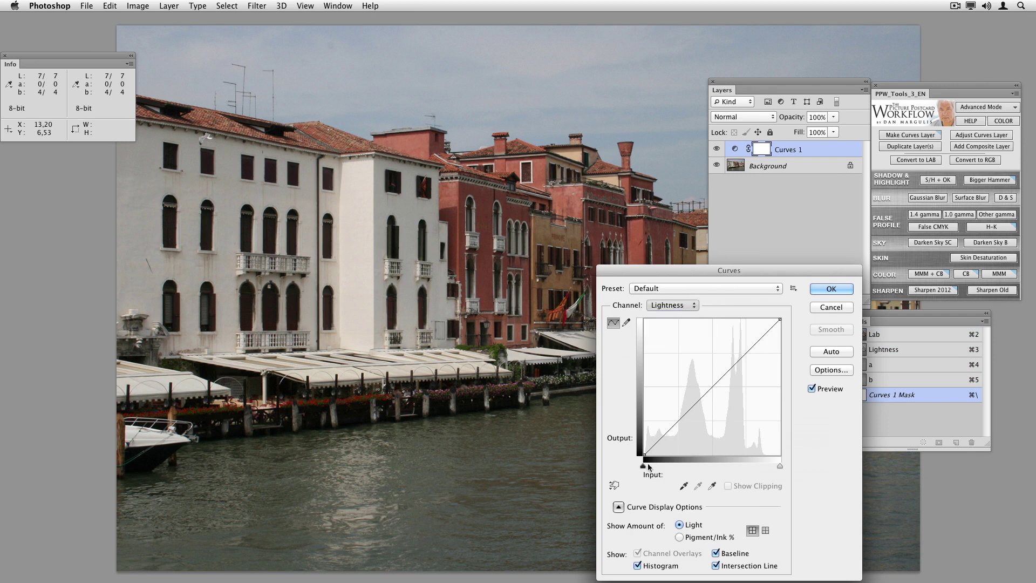
pyautogui.moveTo(644, 455); pyautogui.dragTo(685, 455)
pyautogui.moveTo(779, 320); pyautogui.dragTo(738, 313)
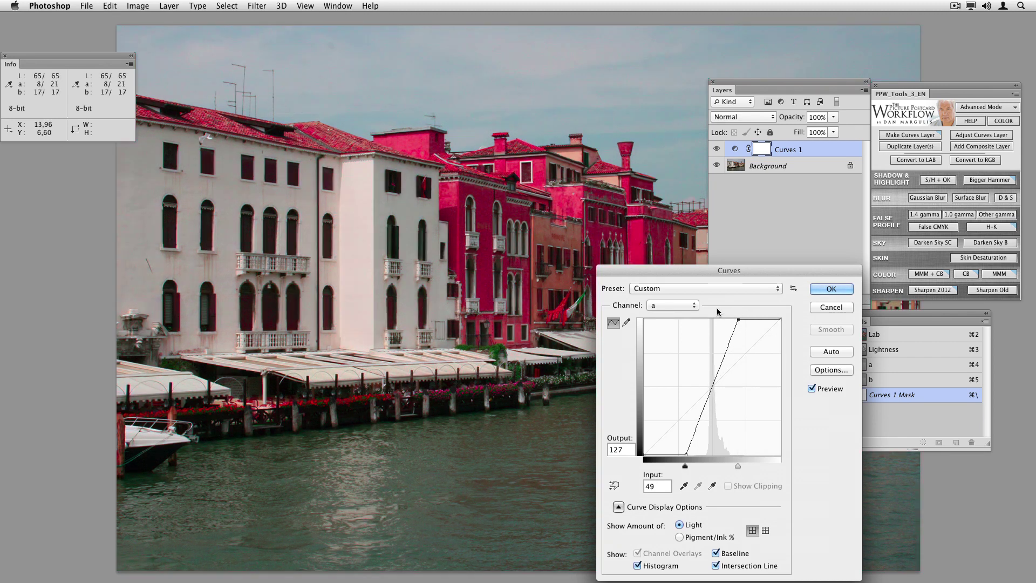
# Steepen the b channel curve the same way by moving both endpoints inward, and accept
pyautogui.click(688, 305)
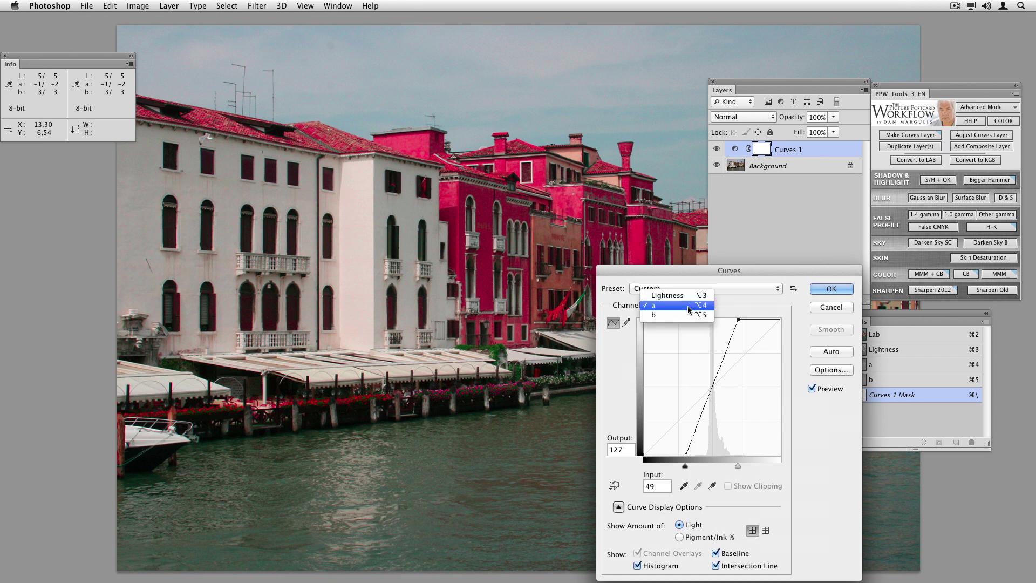
pyautogui.click(688, 316)
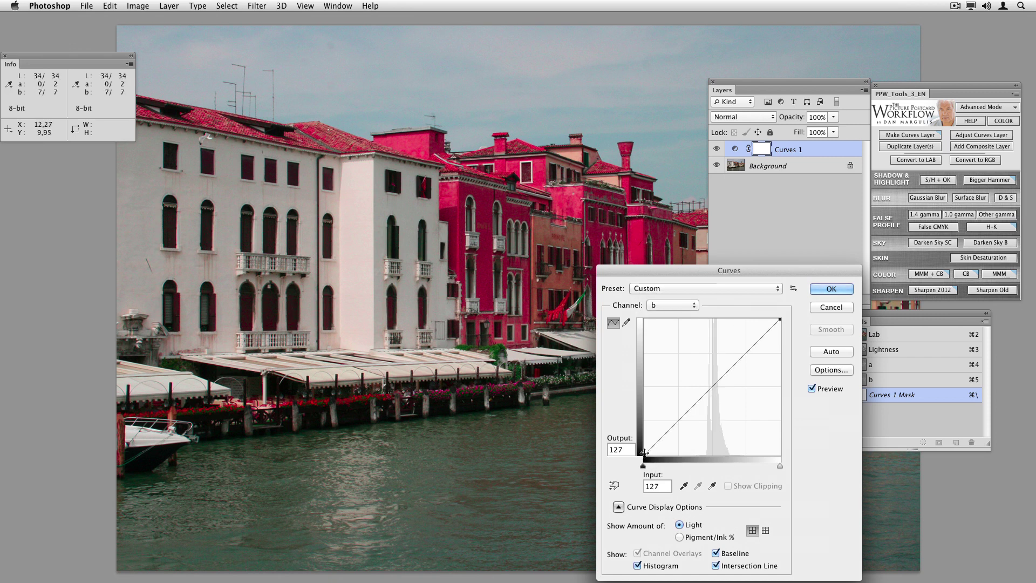
pyautogui.moveTo(643, 456); pyautogui.dragTo(681, 458)
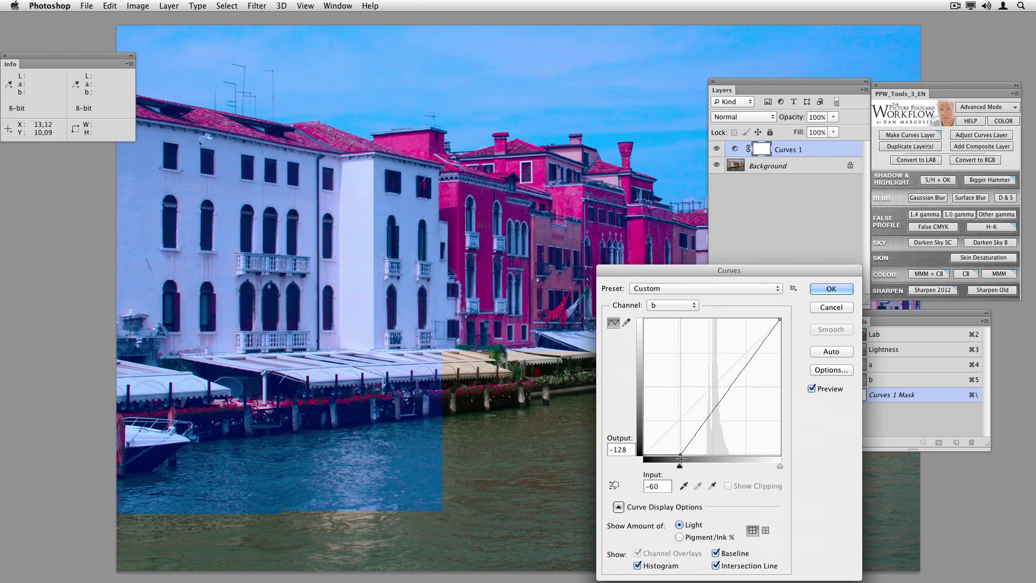
pyautogui.click(779, 319)
pyautogui.moveTo(778, 319); pyautogui.dragTo(738, 310)
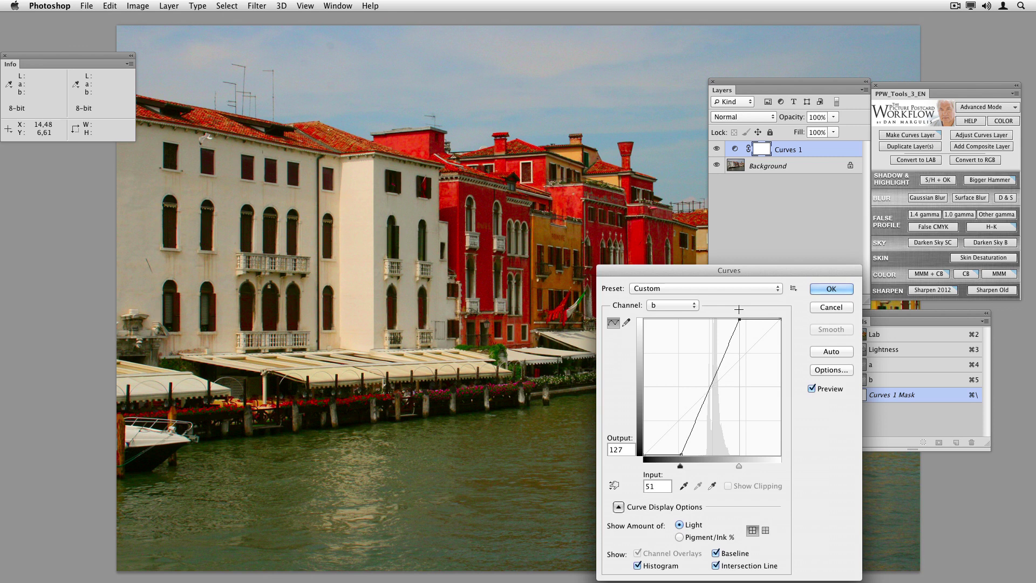
pyautogui.click(820, 290)
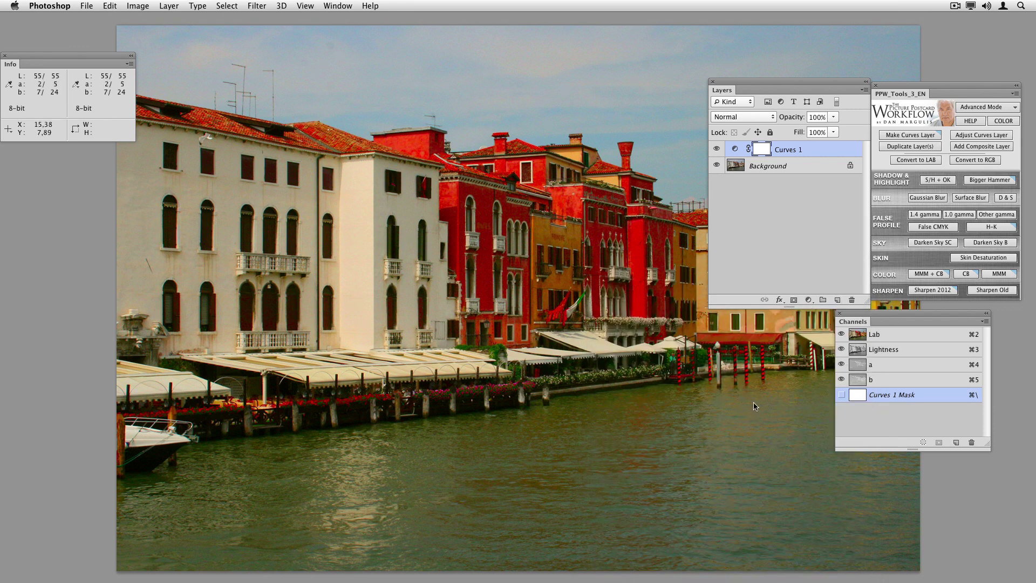
# Rename the Curves 1 layer to Color Boost
pyautogui.doubleClick(788, 150)
pyautogui.write('Color Boost')
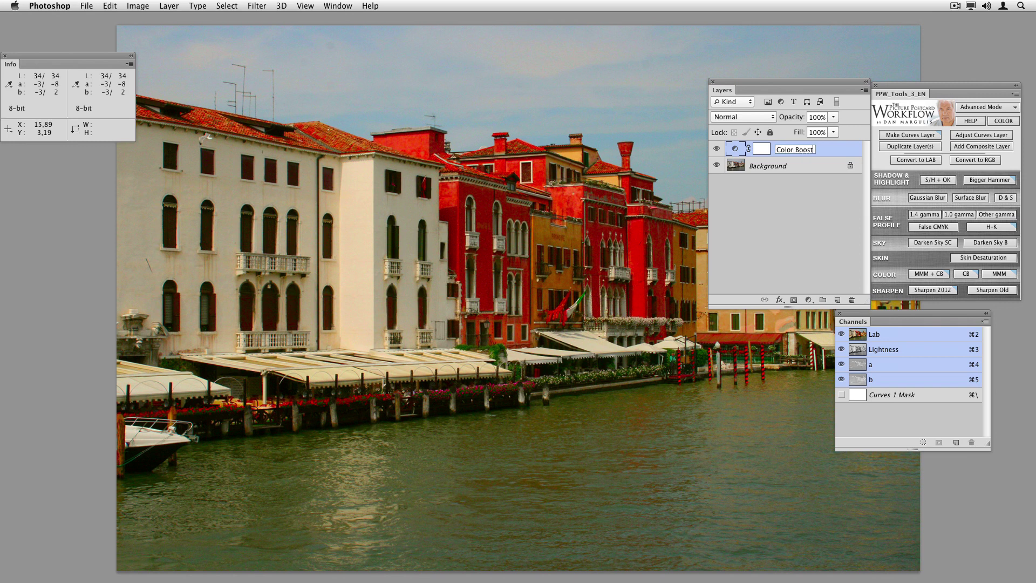
pyautogui.press('Return')
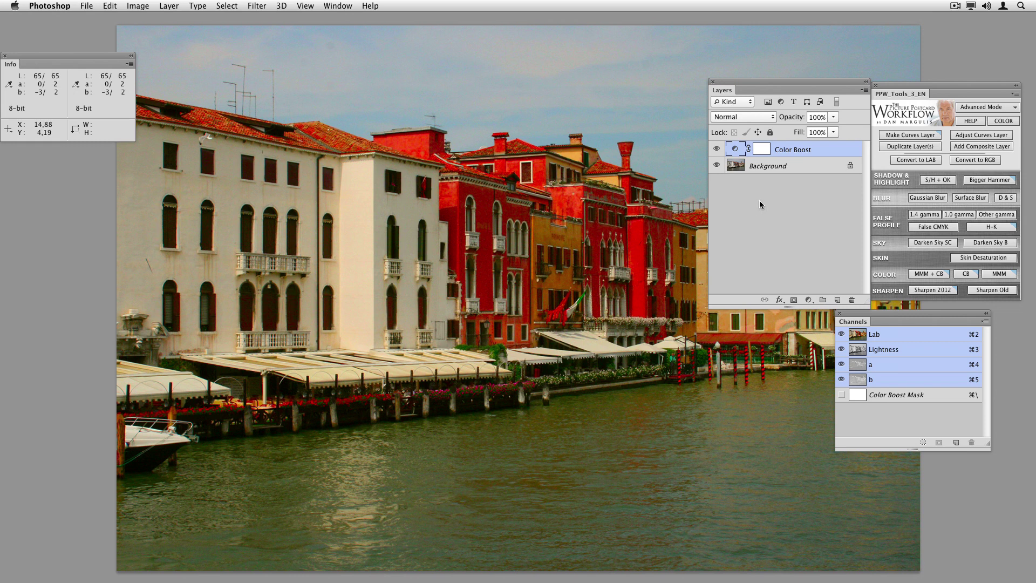
# Add an unchanged Curves layer on top named Endpoint Adjustments
pyautogui.click(923, 138)
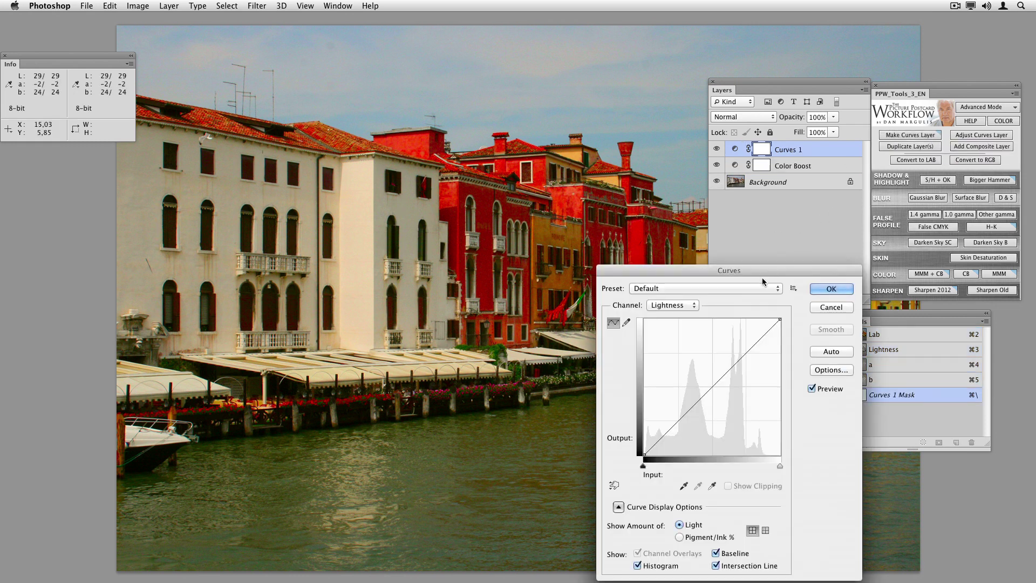
pyautogui.click(828, 290)
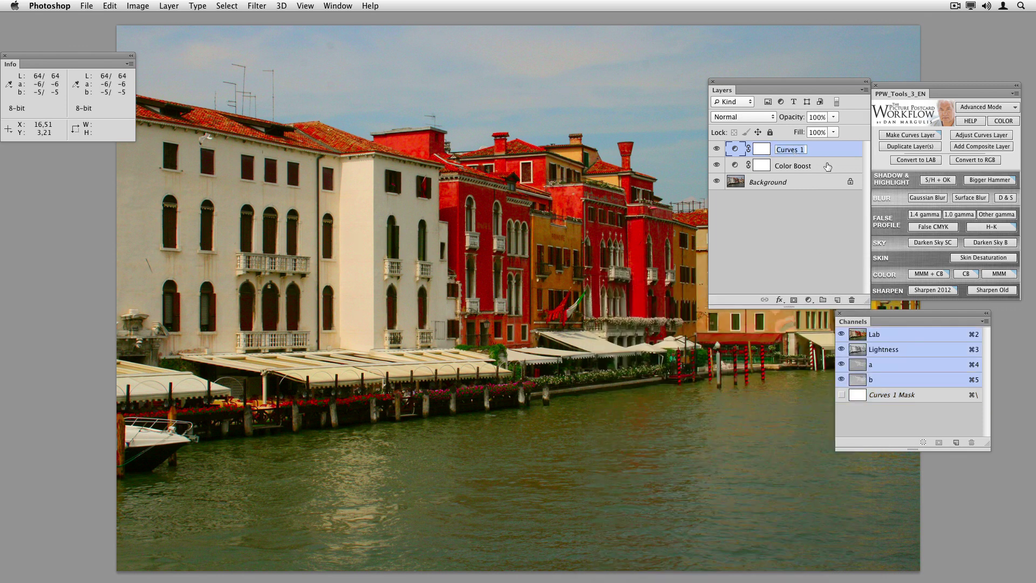
pyautogui.write('Endpoint Adjustments')
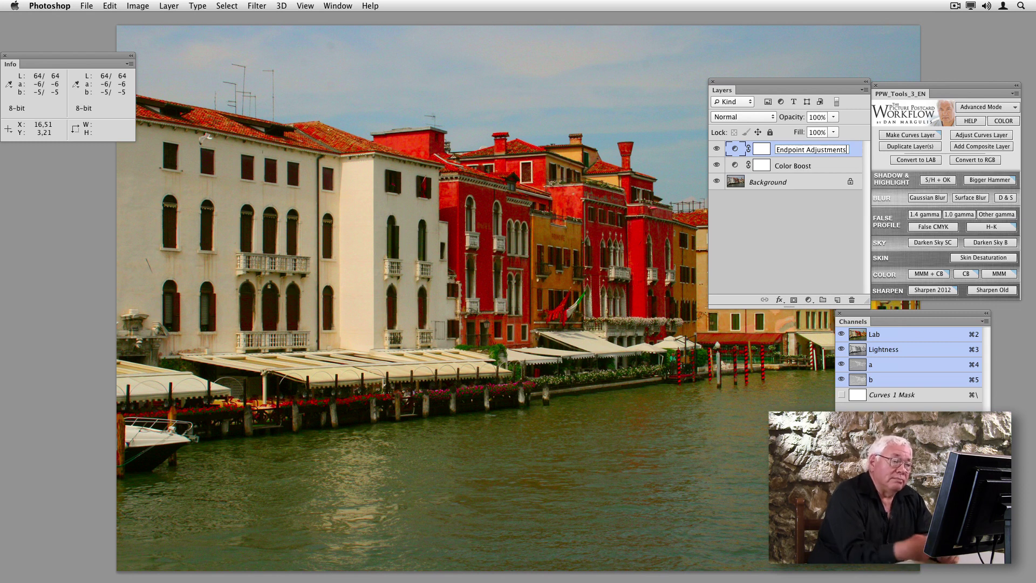
pyautogui.click(717, 165)
pyautogui.click(717, 165)
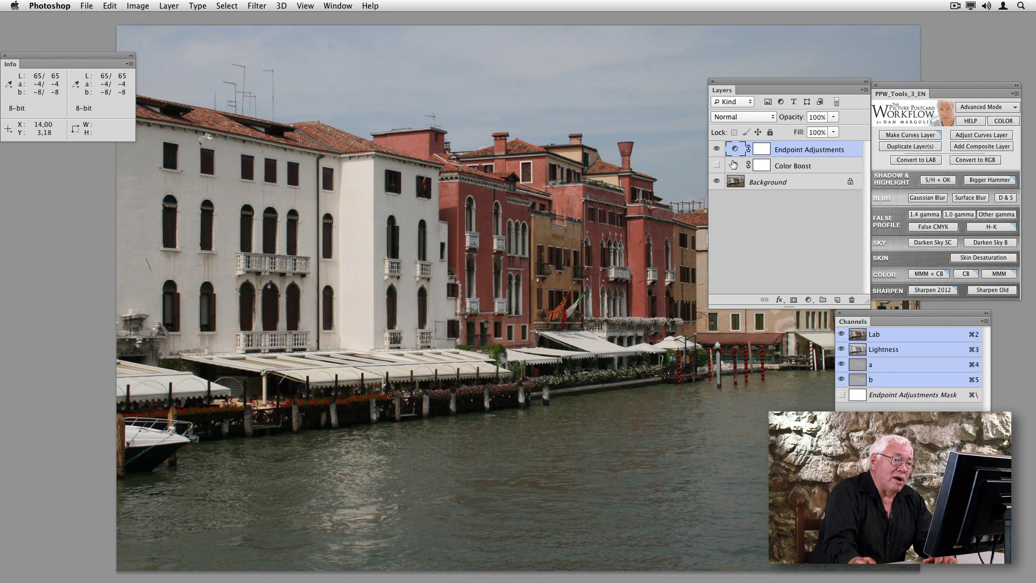
pyautogui.click(756, 170)
pyautogui.click(717, 165)
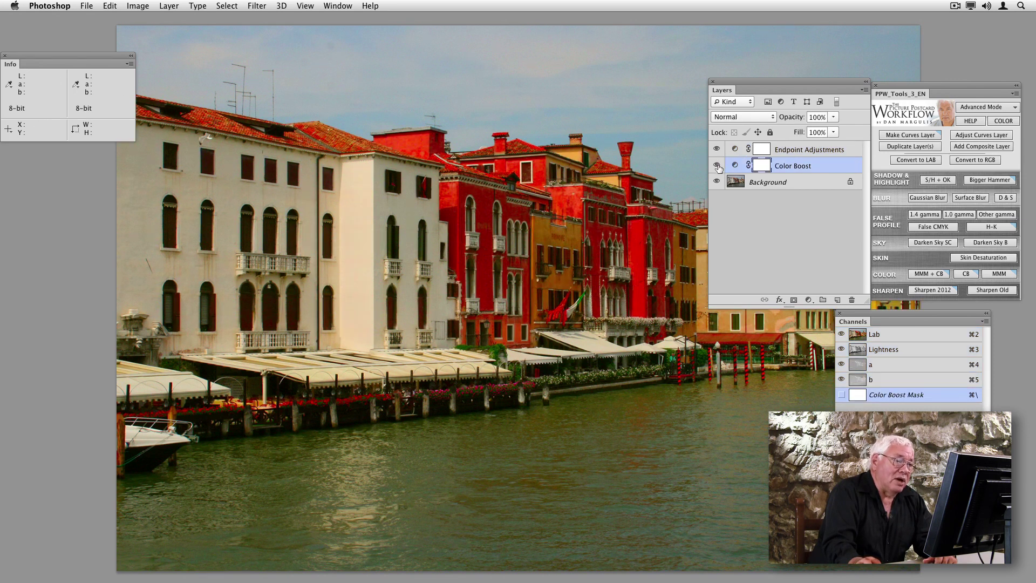
pyautogui.click(718, 165)
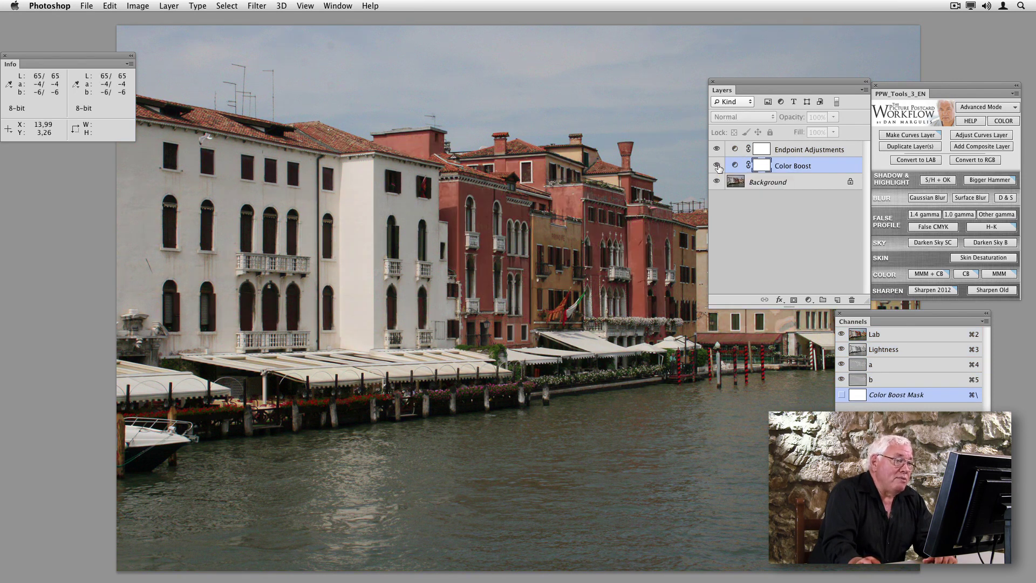
pyautogui.click(717, 166)
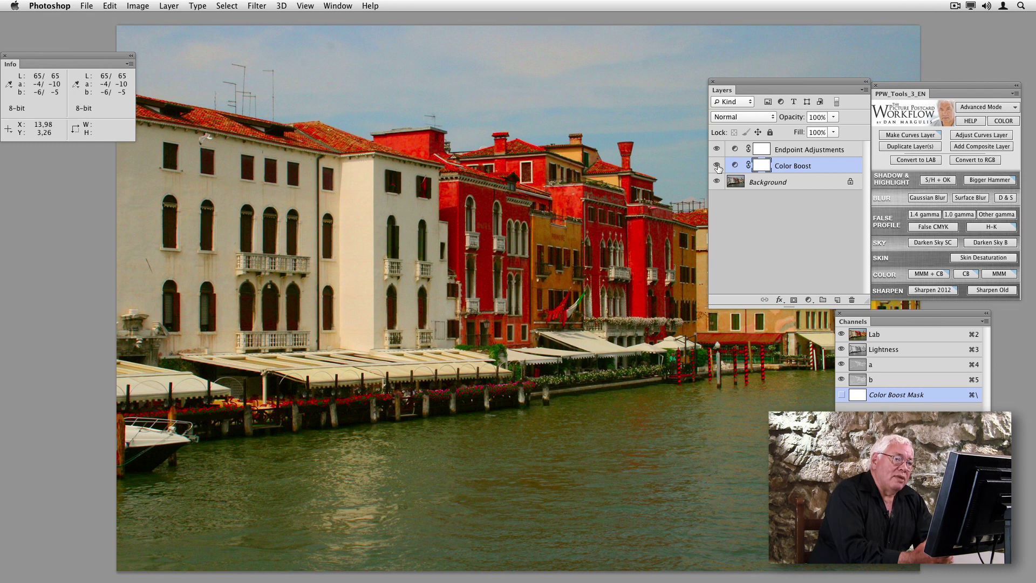
# Move the Layers panel to the lower left so the canal buildings are visible
pyautogui.moveTo(746, 81); pyautogui.dragTo(63, 322)
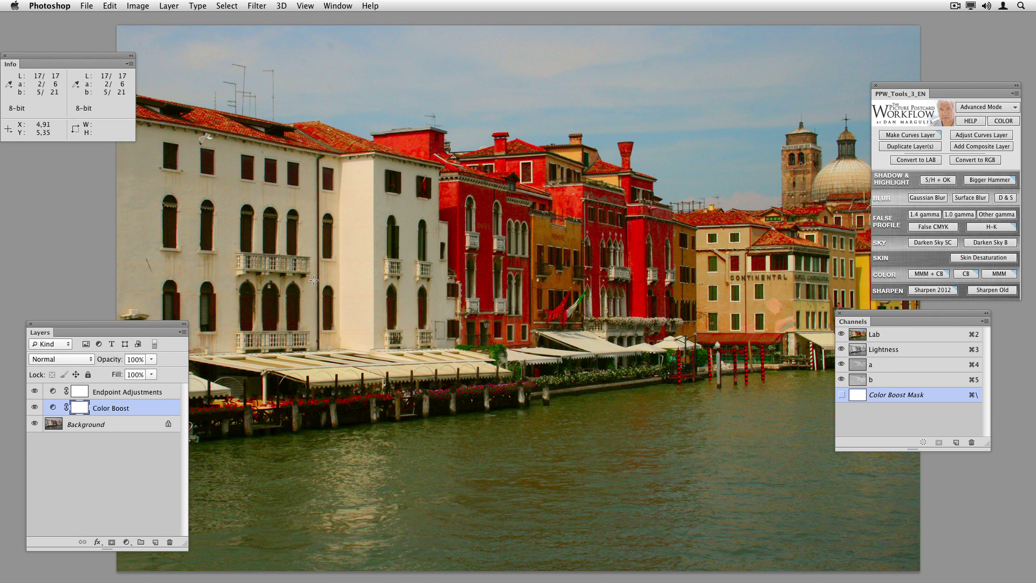
# Delete the Color Boost and Endpoint Adjustments layers
pyautogui.moveTo(153, 411); pyautogui.dragTo(169, 541)
pyautogui.doubleClick(157, 392)
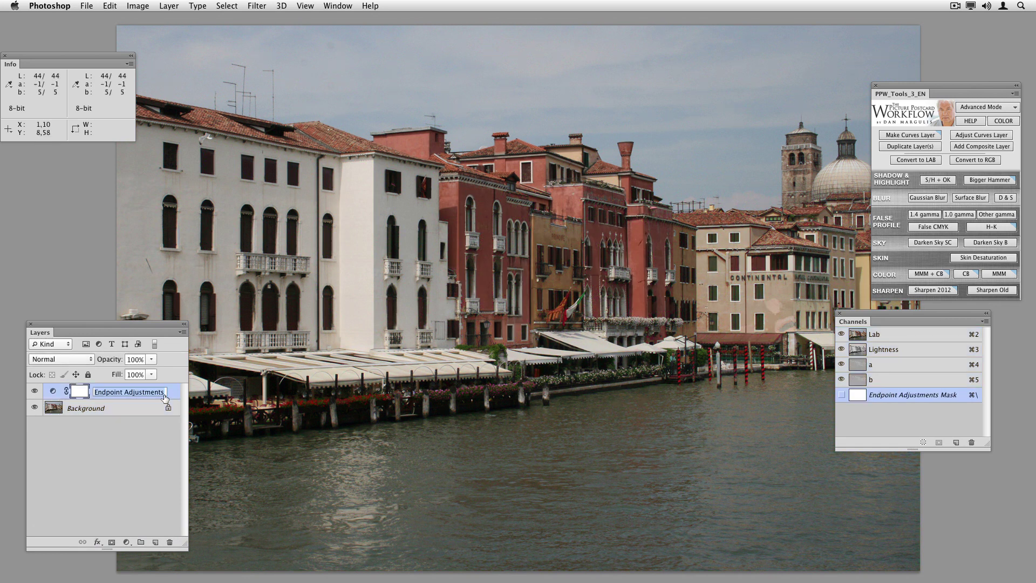
pyautogui.moveTo(157, 392); pyautogui.dragTo(170, 542)
# Duplicate the image as a new document named First try
pyautogui.click(137, 6)
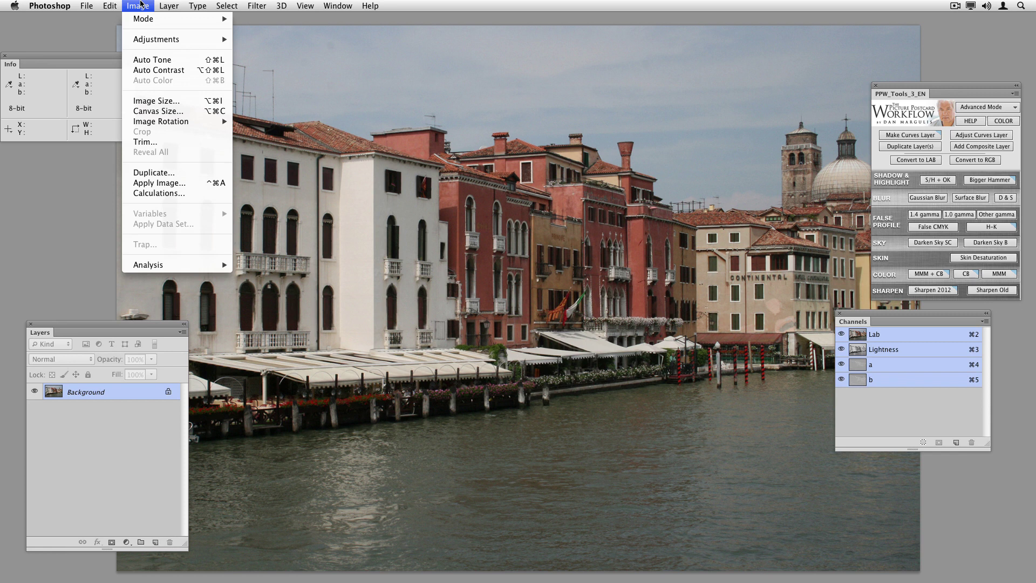
pyautogui.click(160, 173)
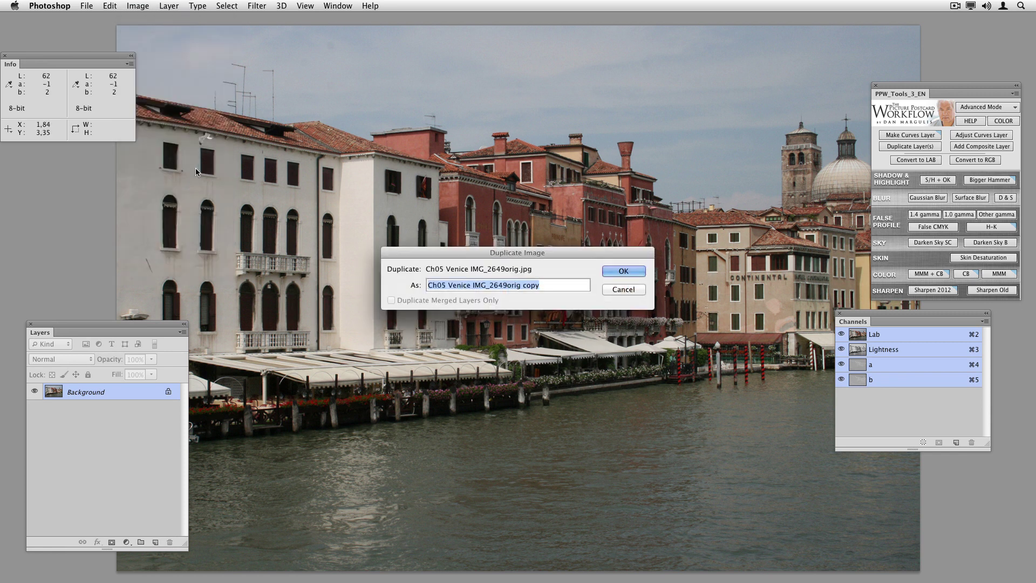
pyautogui.write('Firs')
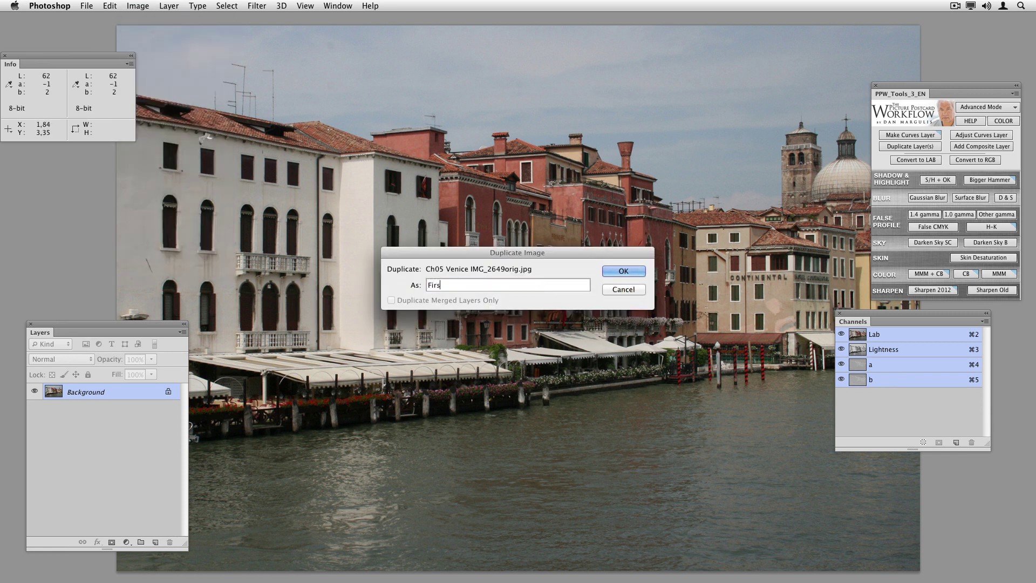
pyautogui.write('t try')
pyautogui.press('Return')
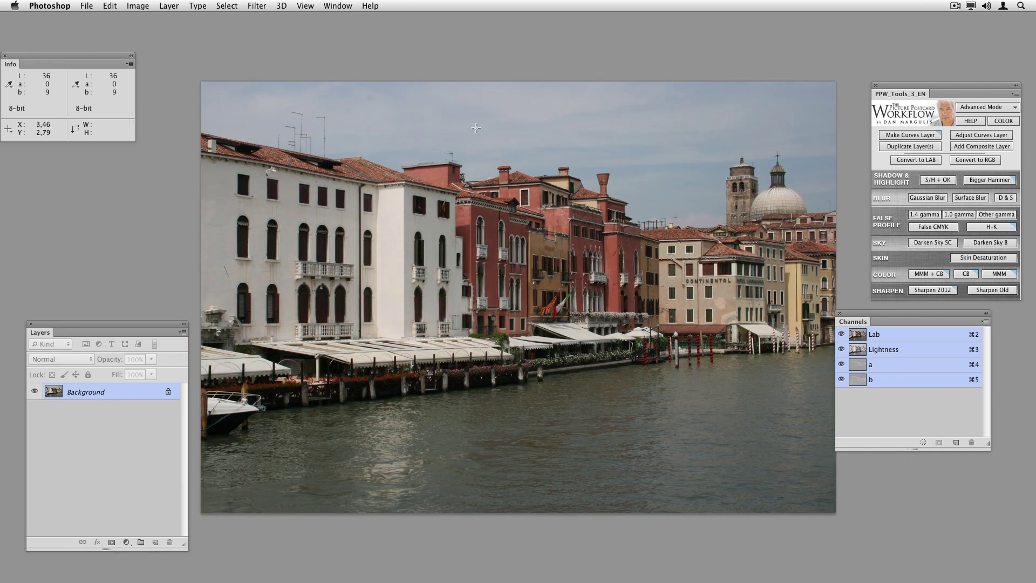
# Apply the automatic color boost to the duplicate and zoom in on the facades
pyautogui.click(976, 274)
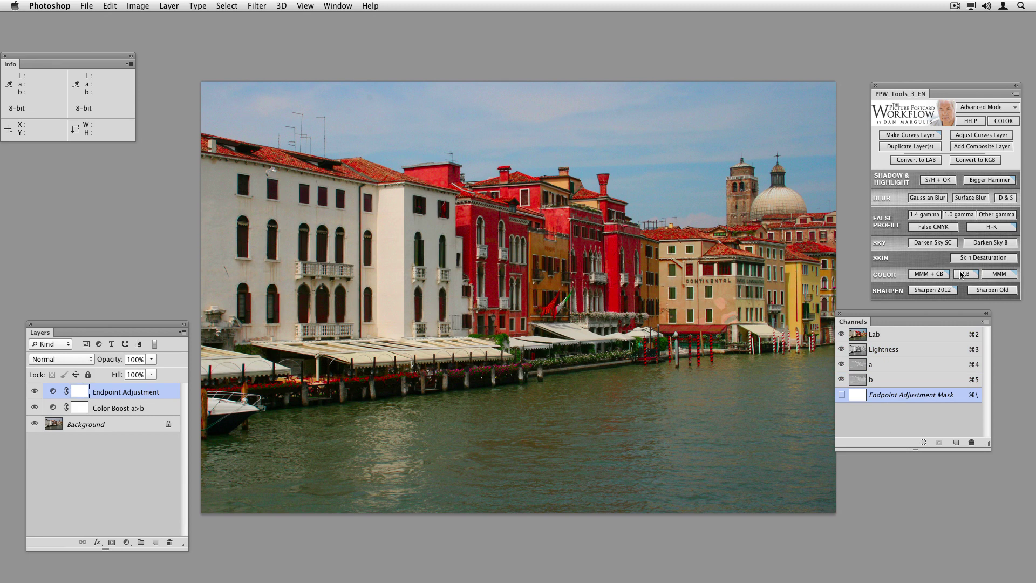
pyautogui.press('super+plus')
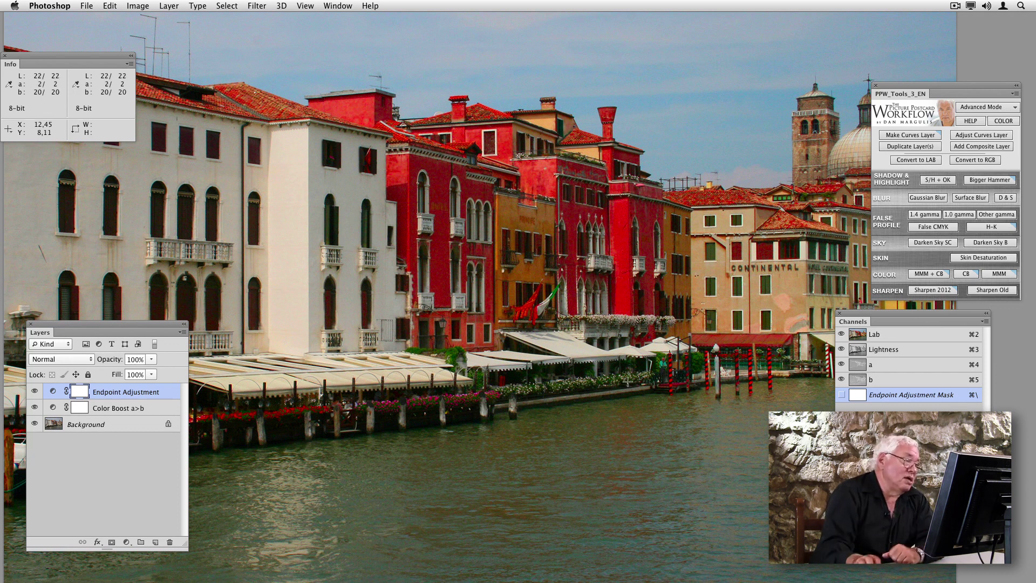
# Select the Color Boost a>b layer and open Apply Image for its mask
pyautogui.click(87, 411)
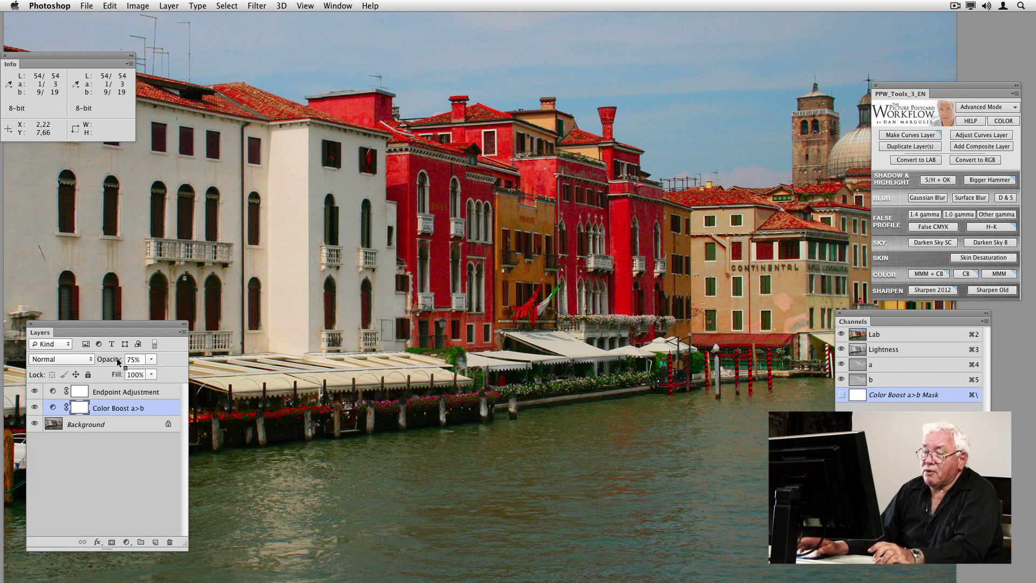
pyautogui.press('super+alt+a')
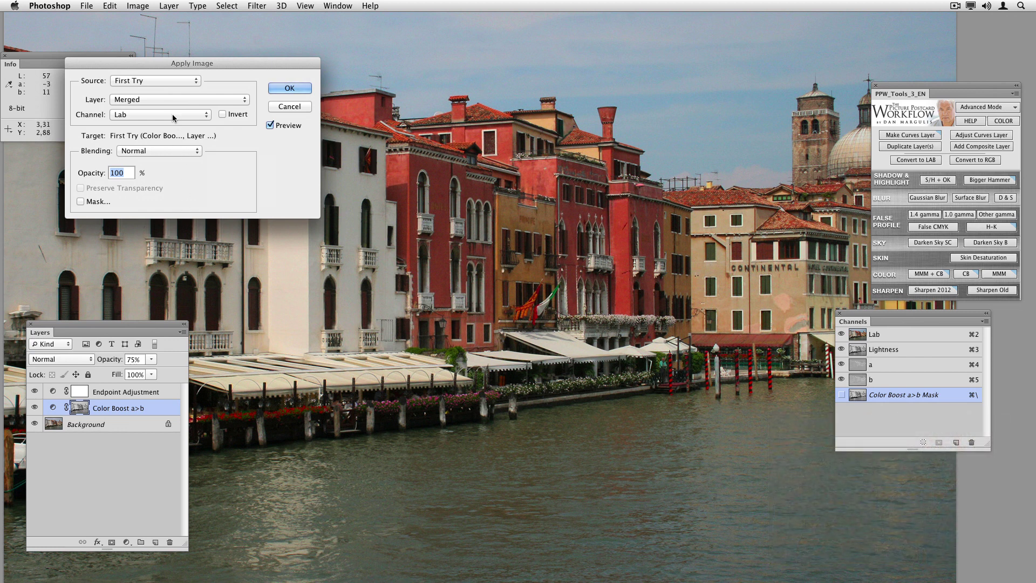
# Fill the Color Boost a>b mask with the merged image's Lightness channel
pyautogui.click(137, 114)
pyautogui.click(145, 127)
pyautogui.click(289, 90)
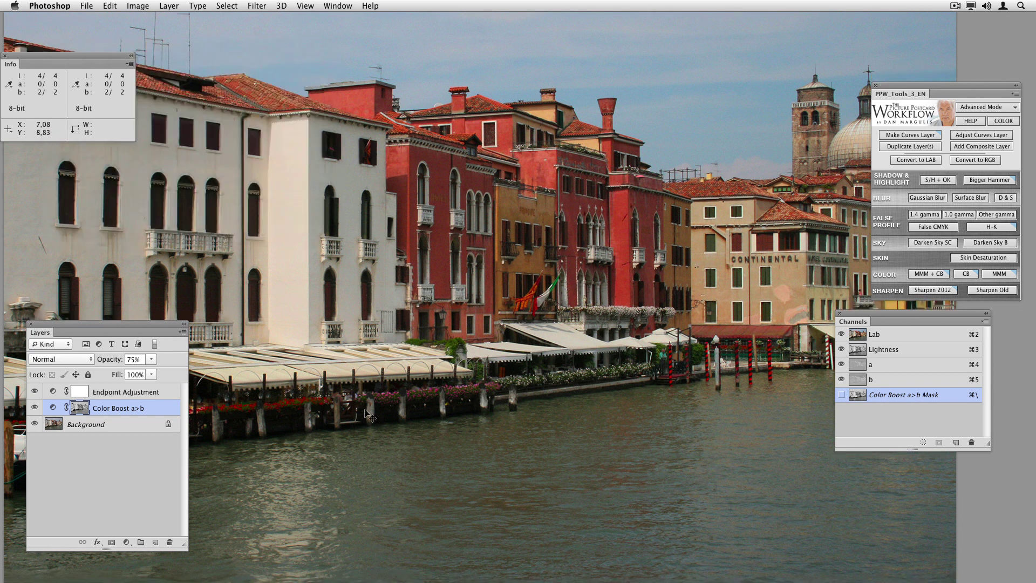
# Compare the result with and without the mask fill, then select Endpoint Adjustment
pyautogui.press('super+z')
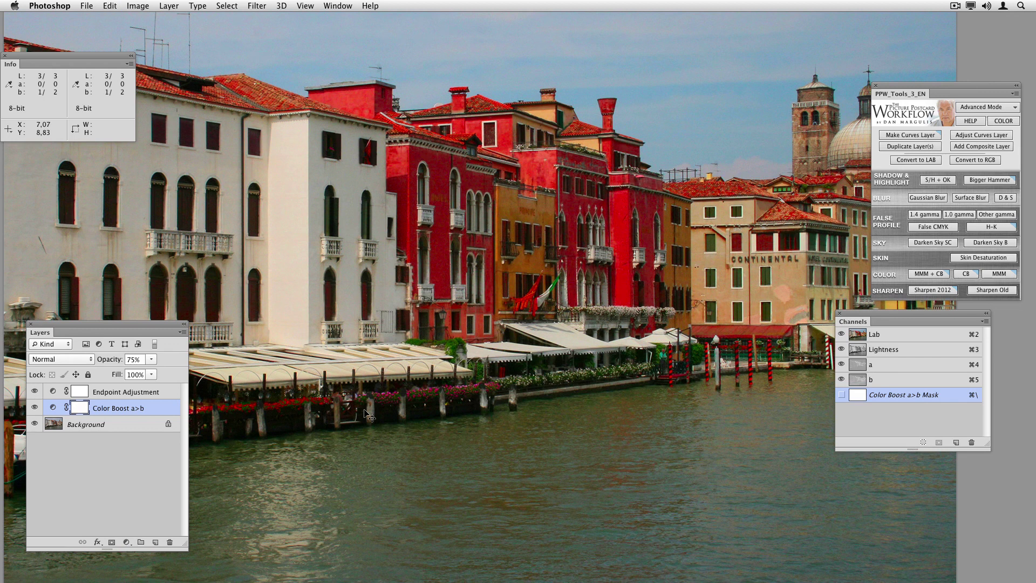
pyautogui.press('super+z')
pyautogui.press('super+z')
pyautogui.press('super+z')
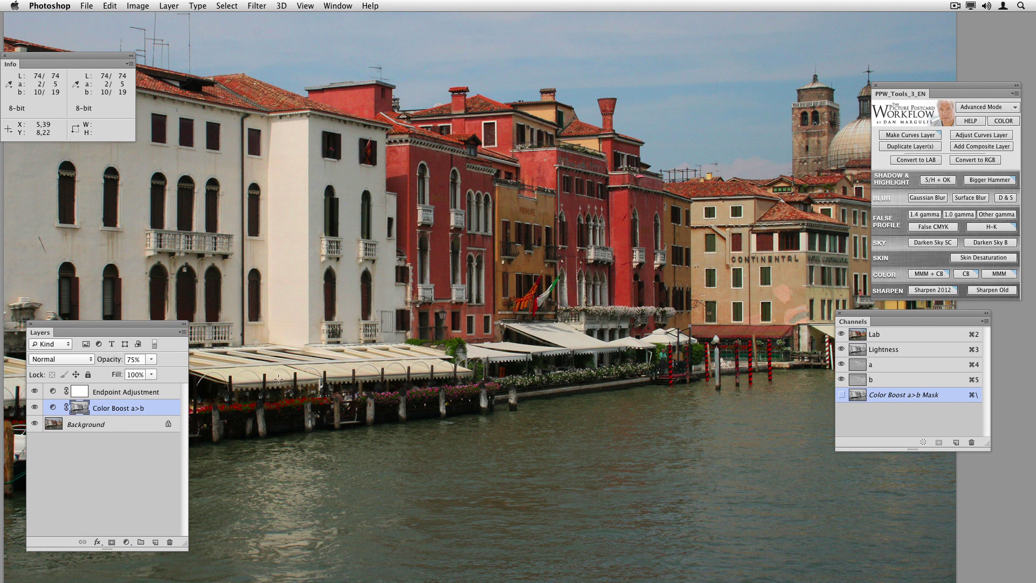
pyautogui.click(171, 393)
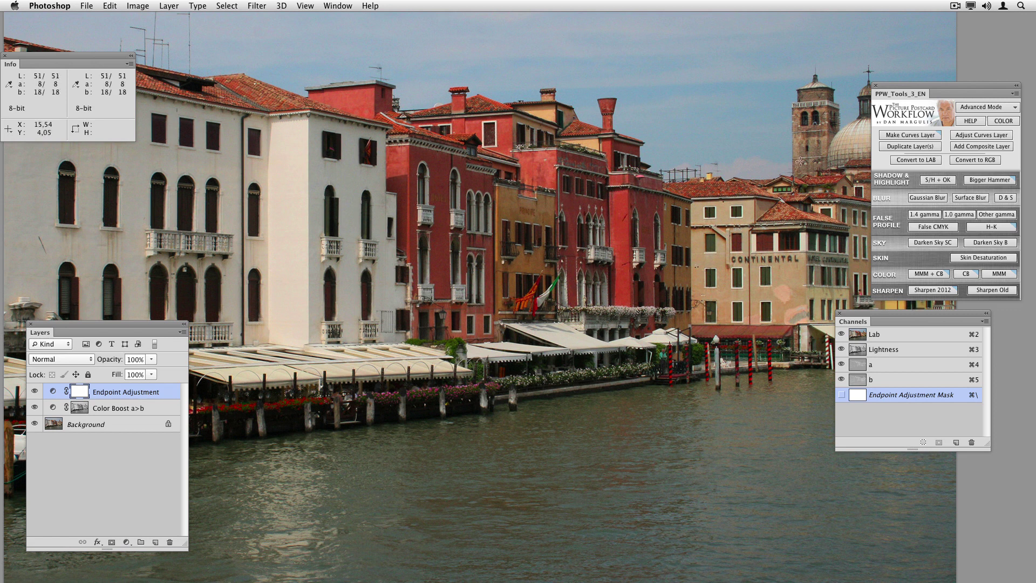
# In Pigment/Ink %, move the Lightness curve's light endpoint to 10 and anchor a point at 87/85
pyautogui.click(981, 135)
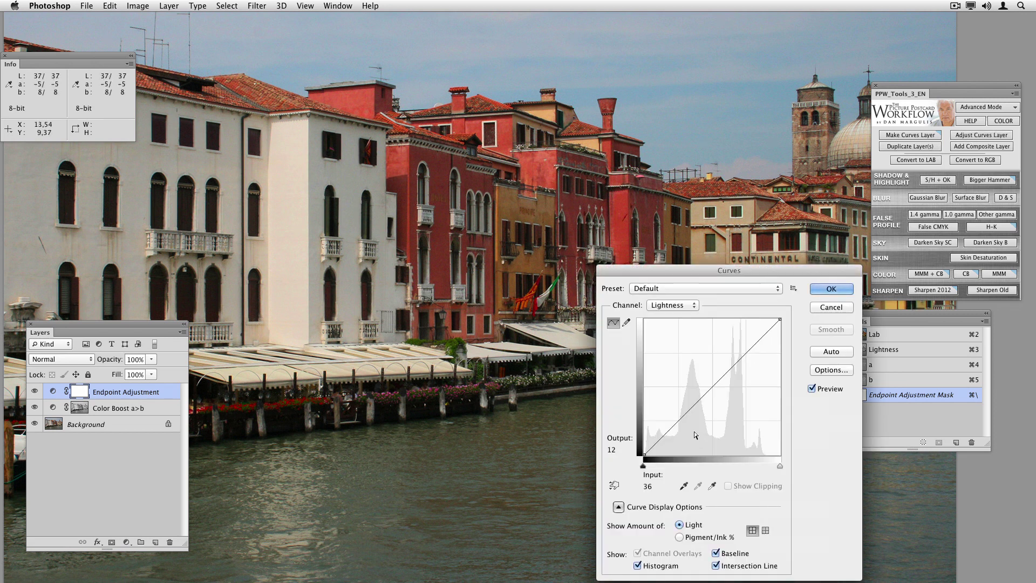
pyautogui.click(680, 538)
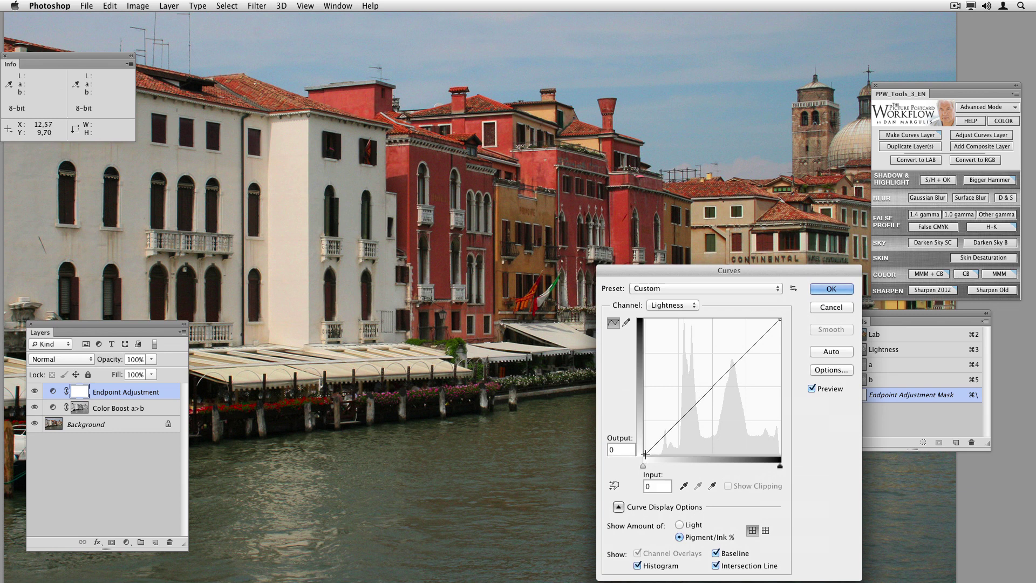
pyautogui.moveTo(645, 455); pyautogui.dragTo(657, 455)
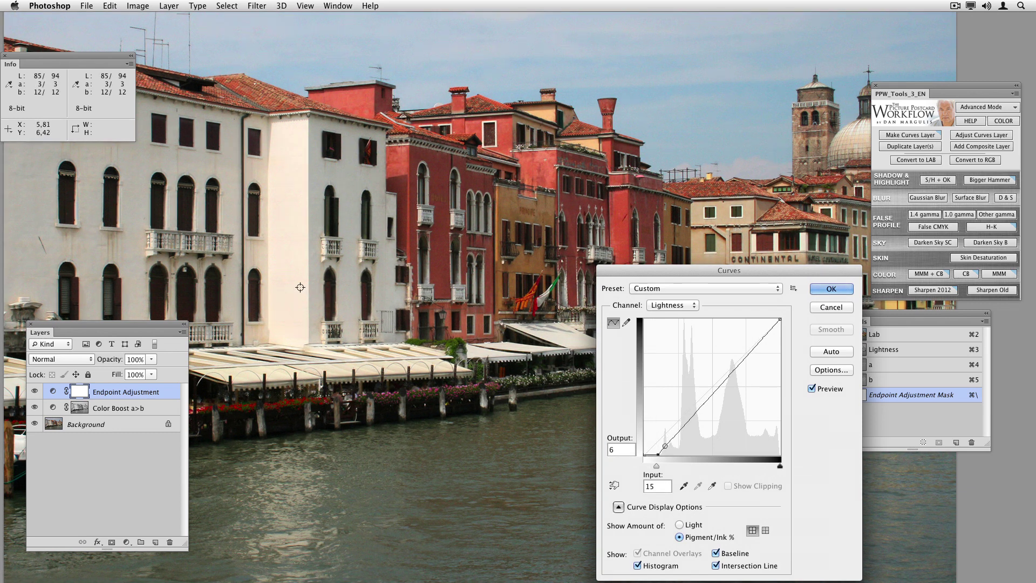
pyautogui.click(686, 425)
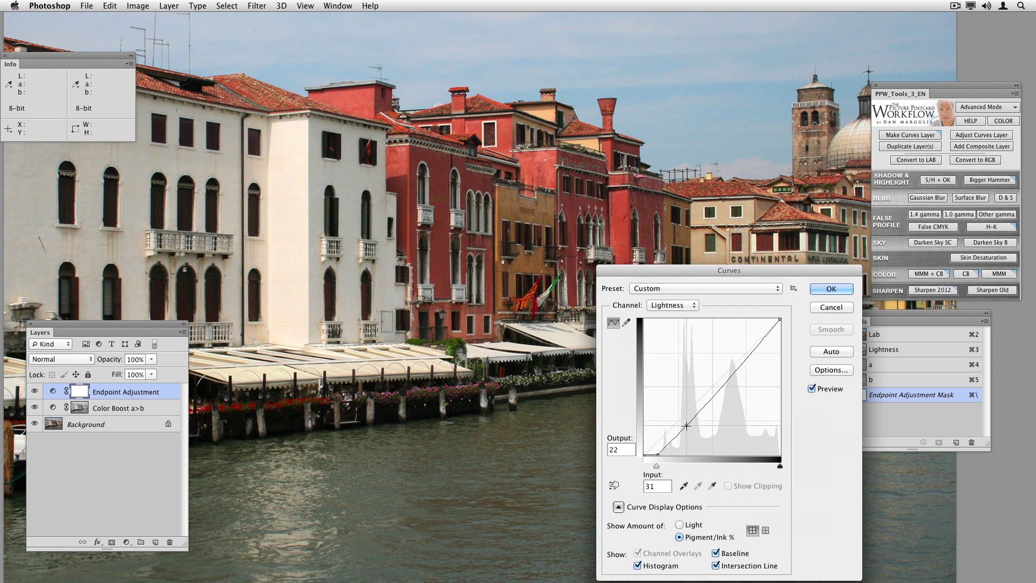
pyautogui.click(762, 340)
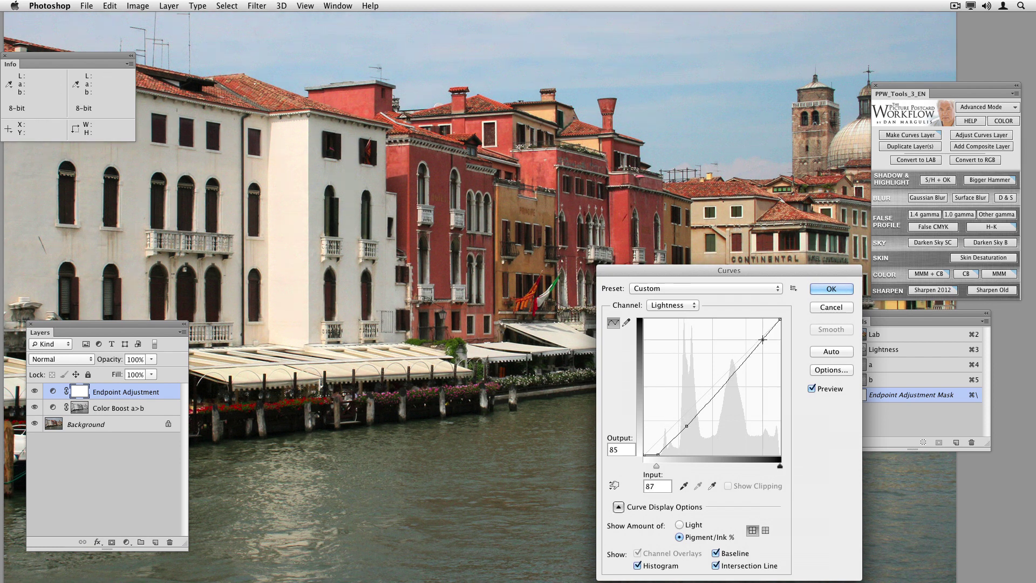
pyautogui.click(829, 290)
pyautogui.moveTo(606, 581)
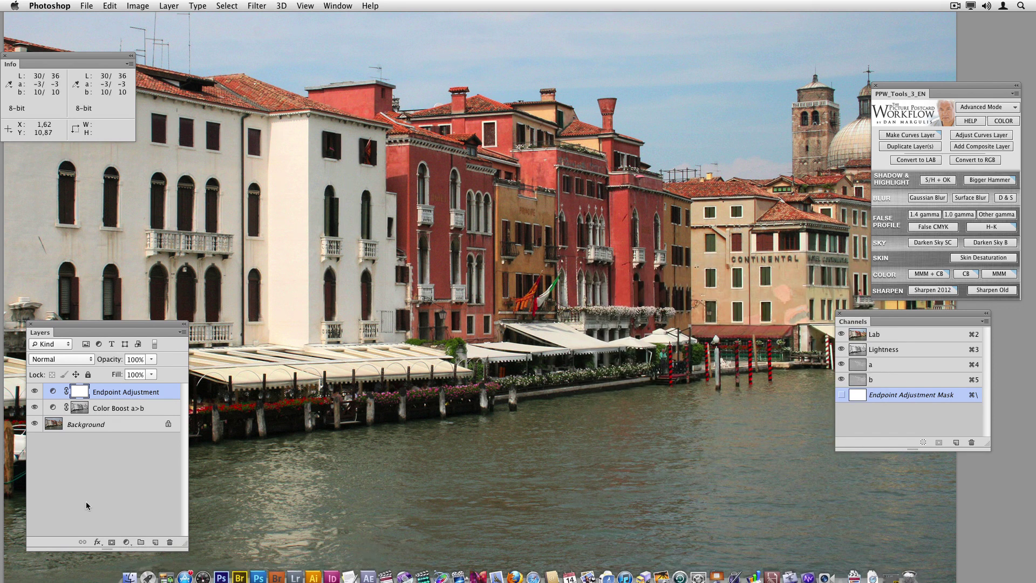
# Compare with the endpoint curve off and on, then lower Color Boost a>b opacity to 61%
pyautogui.click(34, 391)
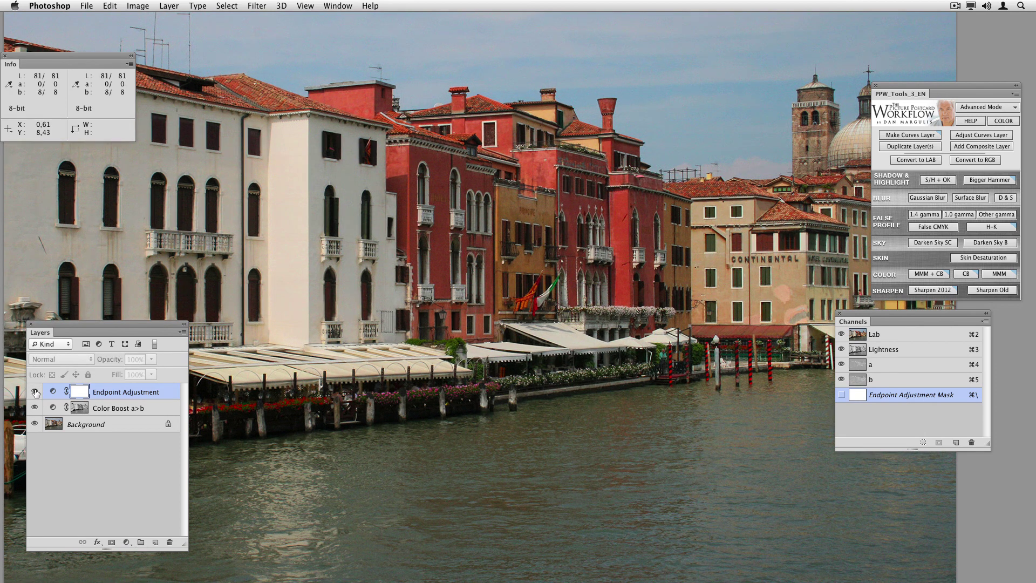
pyautogui.click(35, 391)
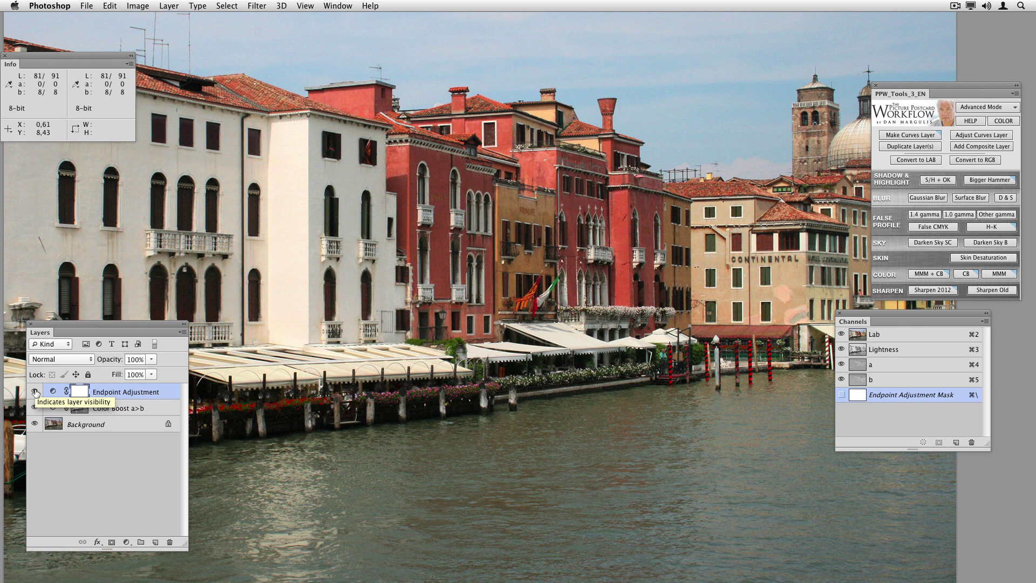
pyautogui.click(154, 416)
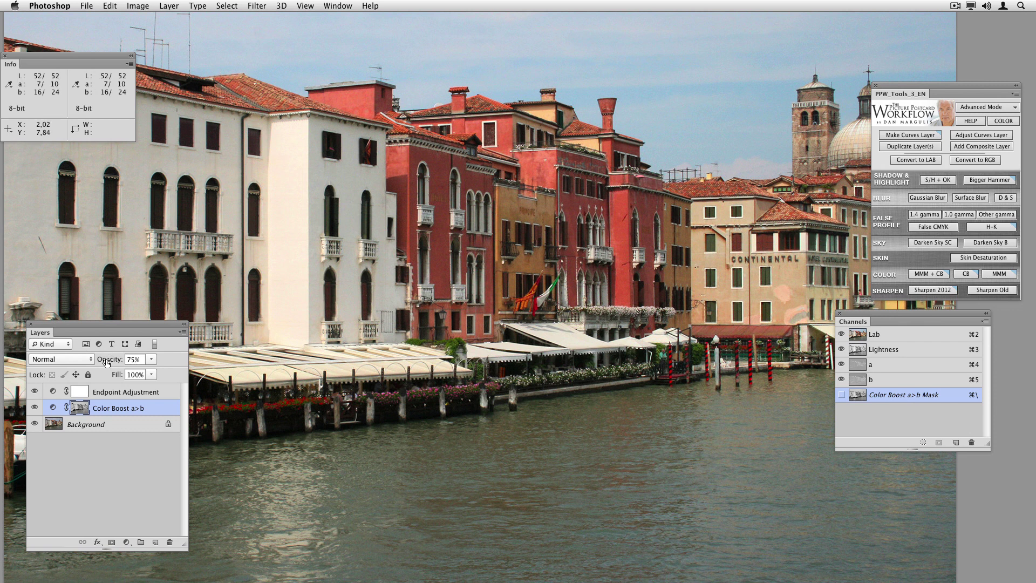
pyautogui.moveTo(106, 363); pyautogui.dragTo(98, 361)
# Bring the original Lab photo Ch05 Venice IMG_2649orig.jpg to the front and start Image > Duplicate
pyautogui.click(87, 6)
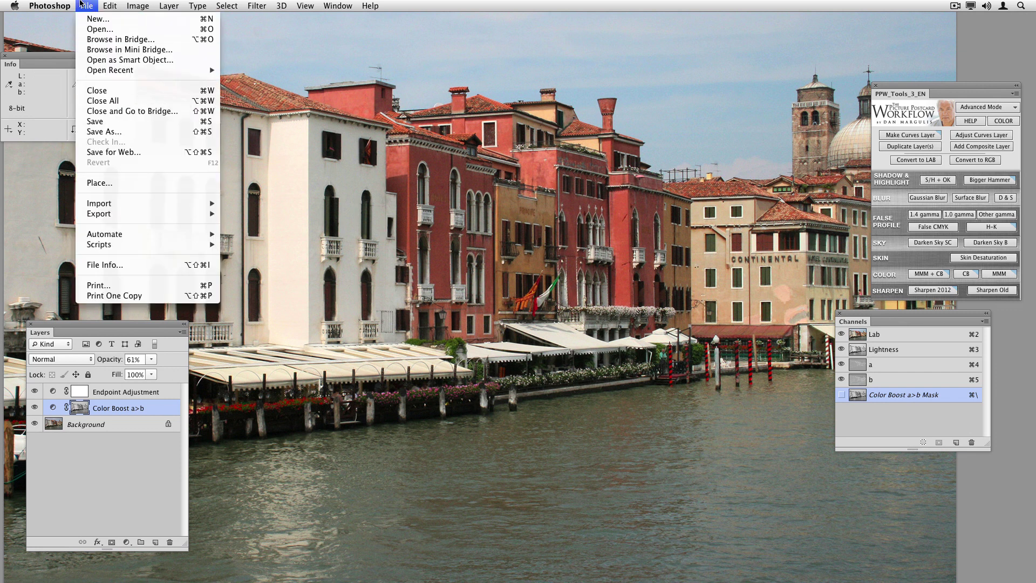
pyautogui.click(87, 6)
pyautogui.click(338, 6)
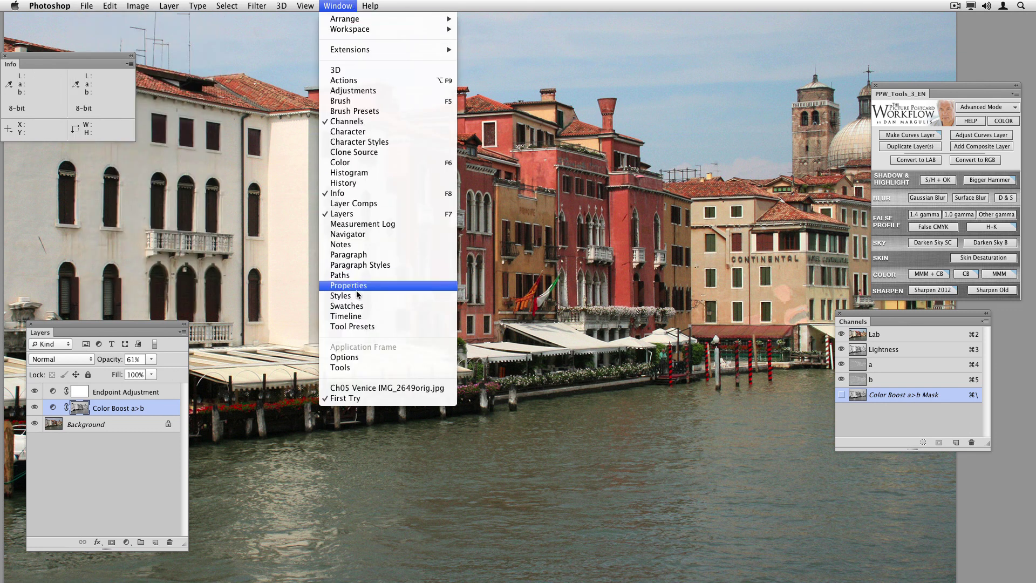
pyautogui.click(358, 387)
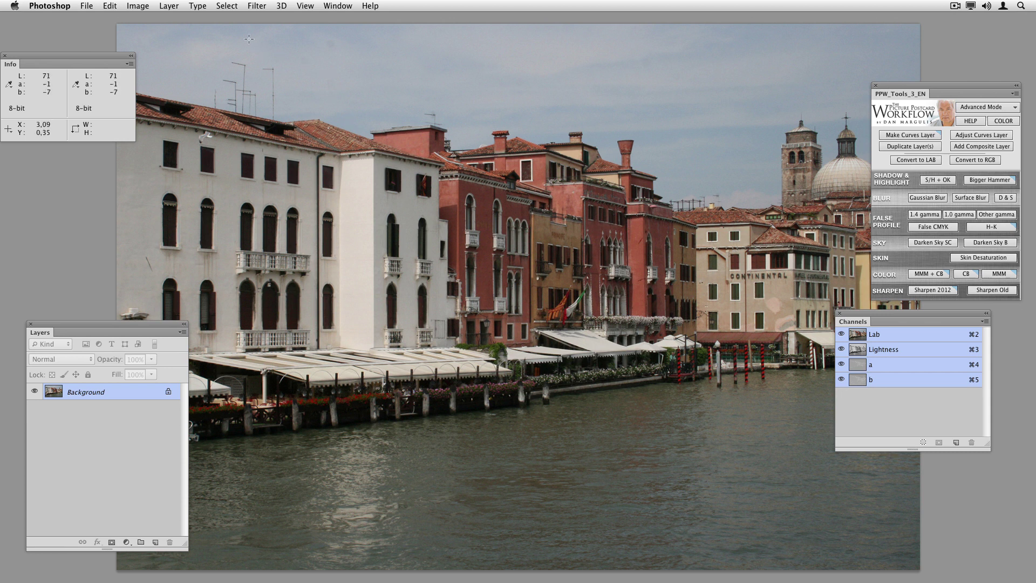
pyautogui.click(146, 6)
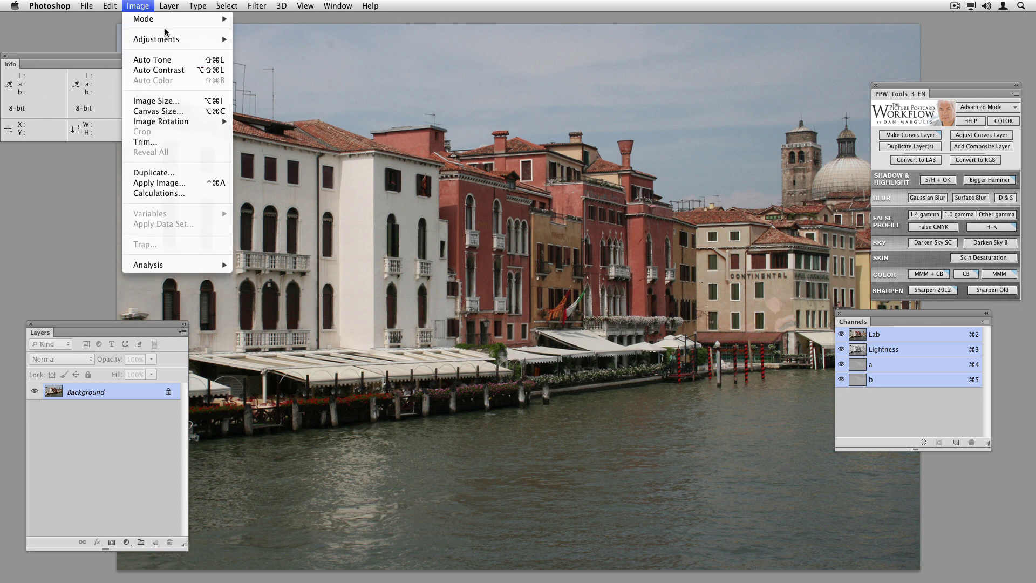
pyautogui.moveTo(163, 20)
# Duplicate the original Venice photo as a copy named 'Second Try'
pyautogui.click(156, 172)
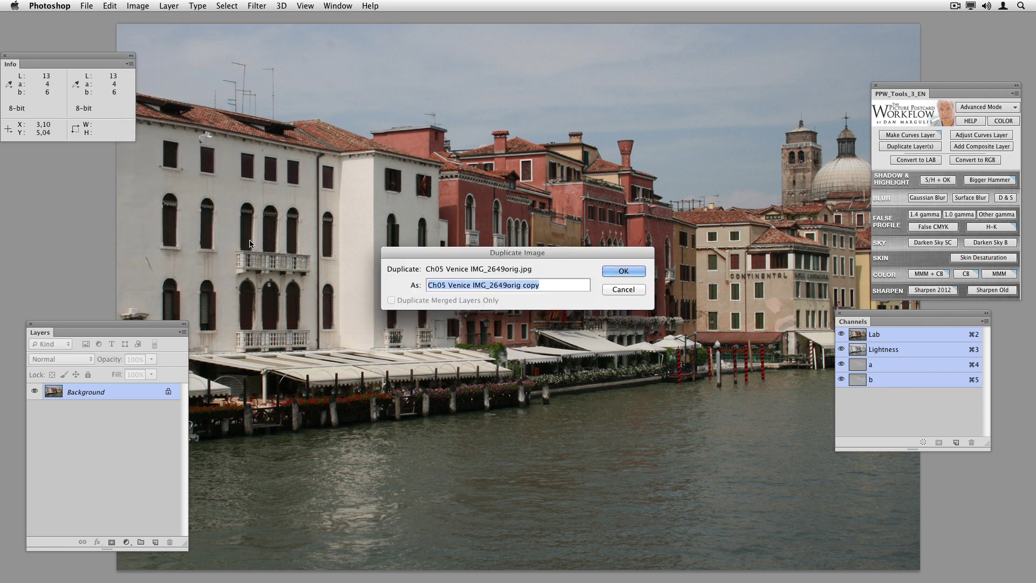
pyautogui.write('Second ')
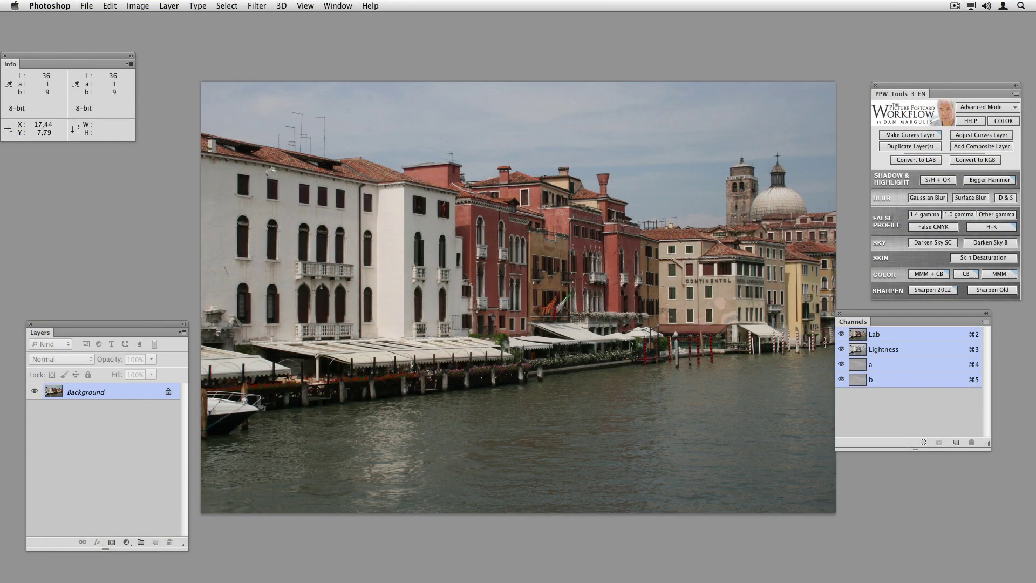
# Run the PPW Lab Color Boost on Second Try using the B>A option
pyautogui.click(965, 273)
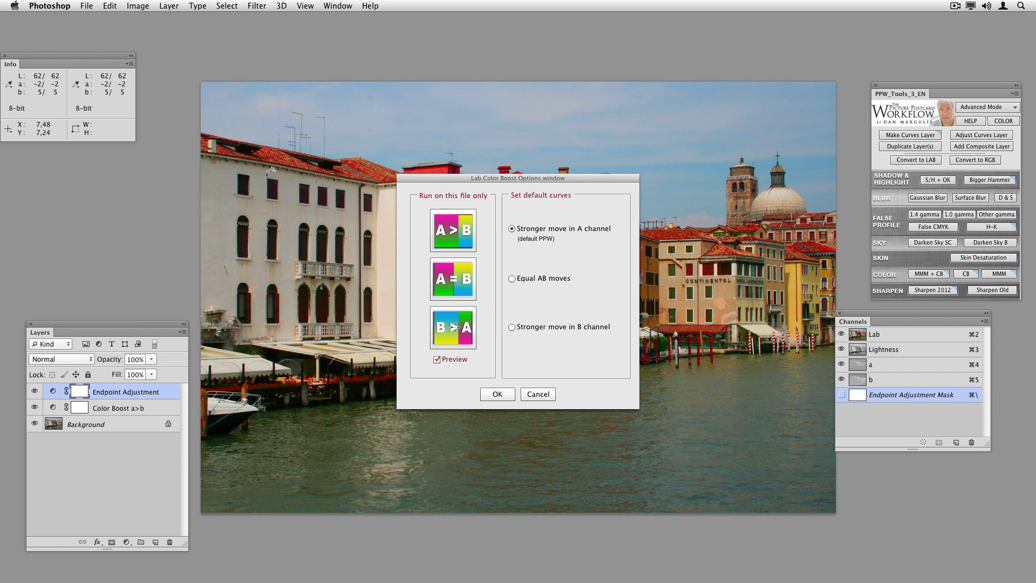
pyautogui.click(454, 327)
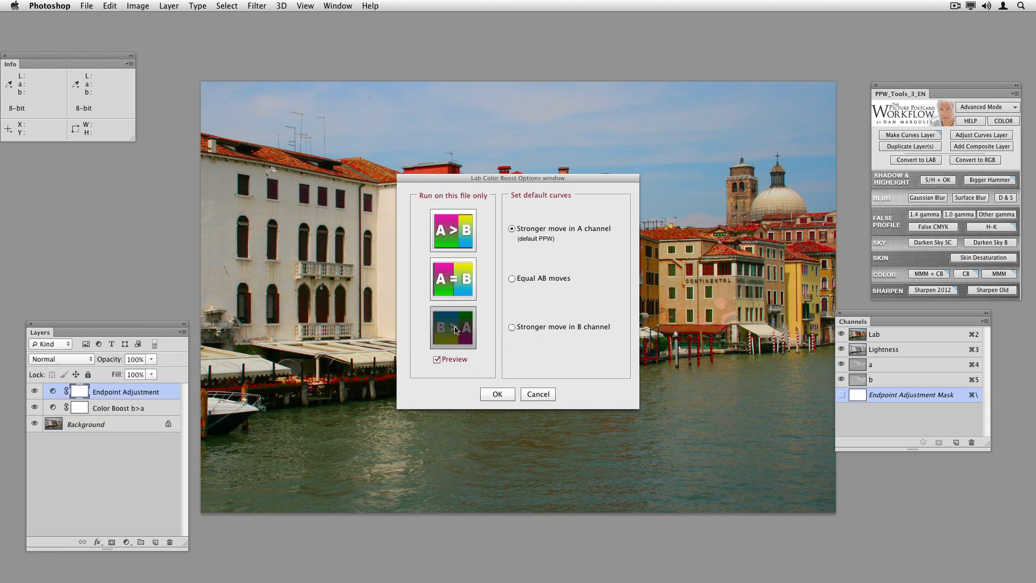
pyautogui.click(508, 396)
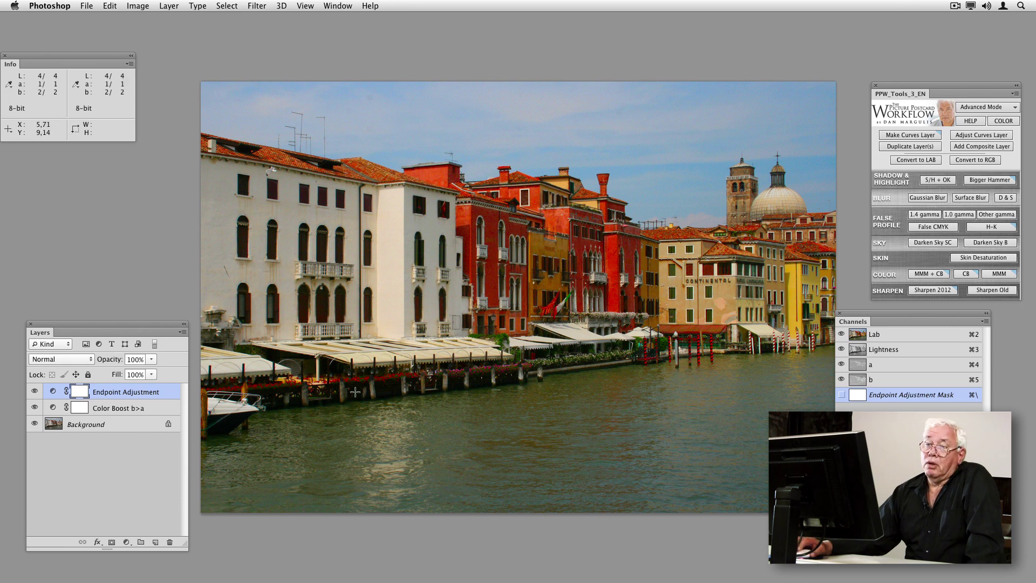
# Fill the Color Boost b>a layer's mask with the merged image, then select the Endpoint Adjustment layer
pyautogui.hotkey('alt', '[')
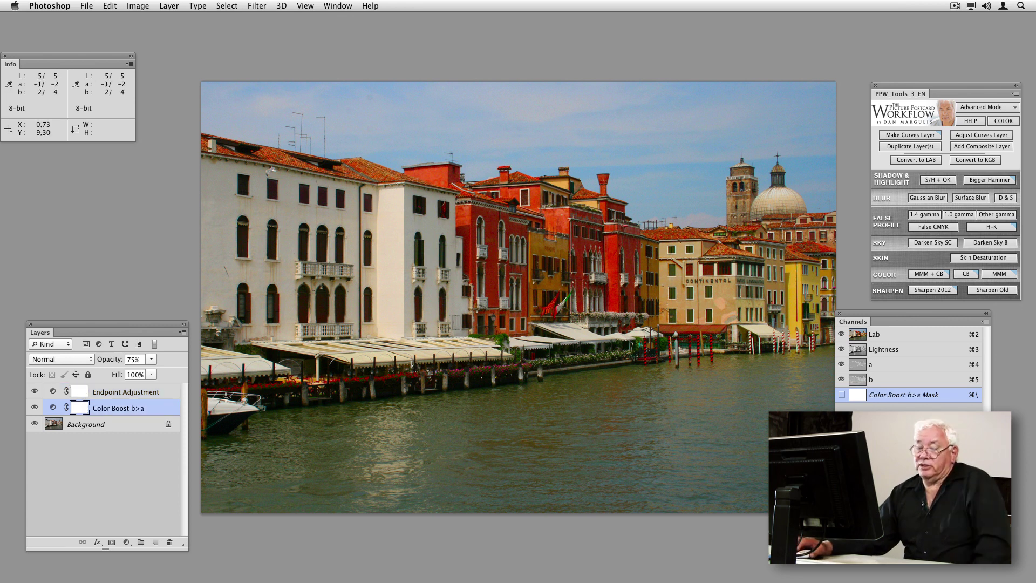
pyautogui.press('super+alt+a')
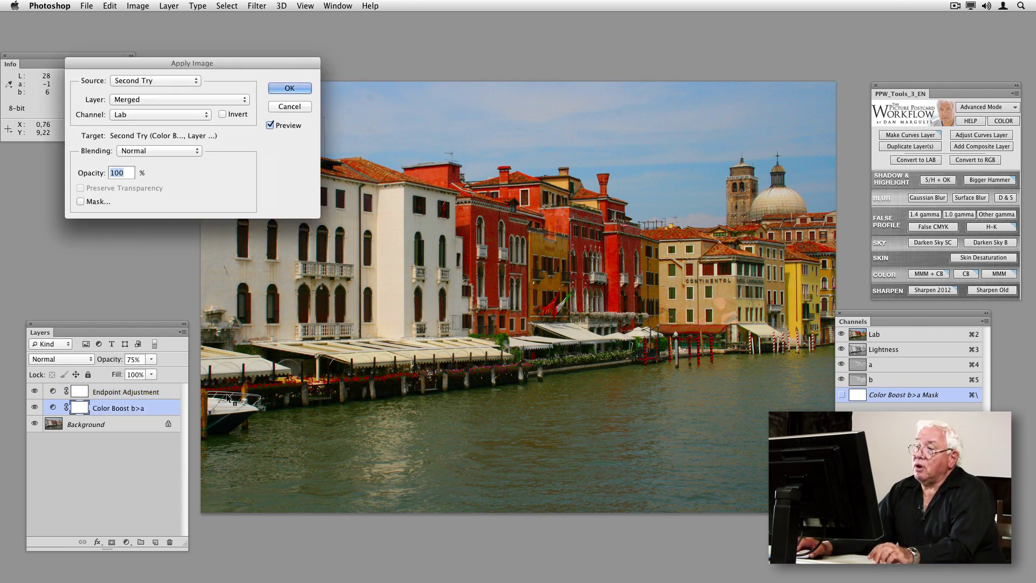
pyautogui.click(290, 88)
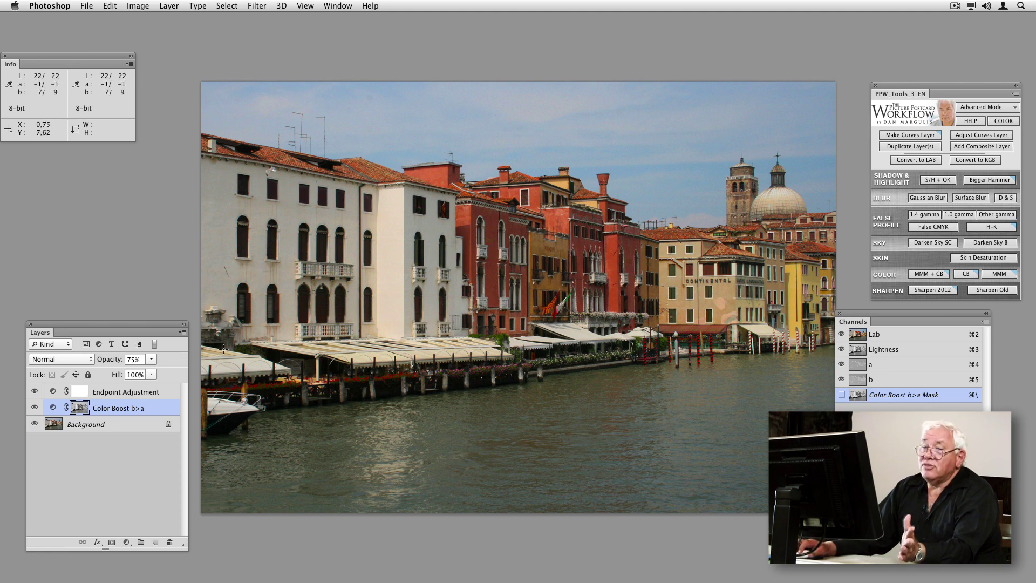
pyautogui.click(175, 393)
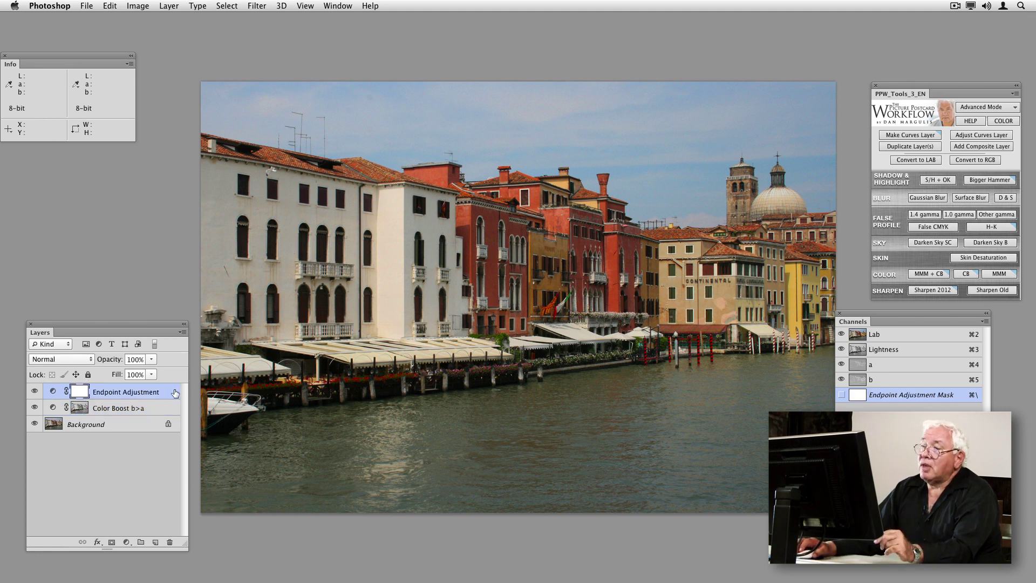
# Apply a Pigment/Ink % Lightness curve that pulls the shadows down and anchors a point at 87/85
pyautogui.click(969, 136)
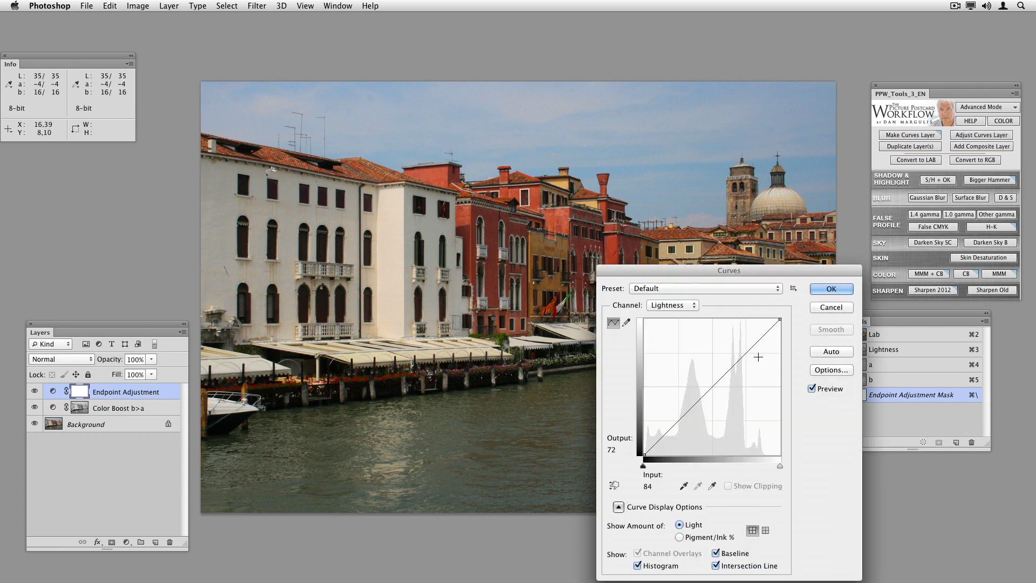
pyautogui.click(679, 537)
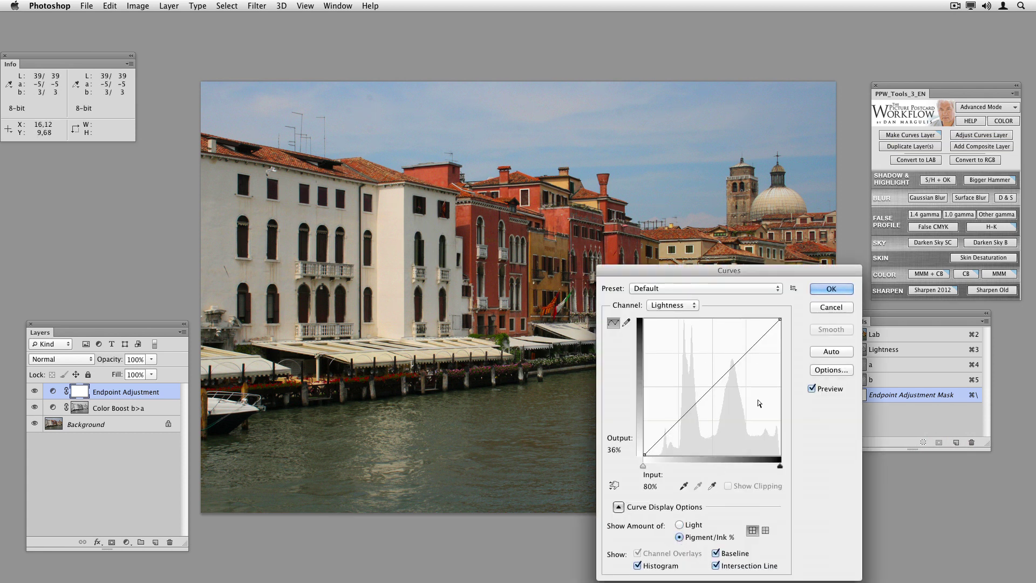
pyautogui.moveTo(675, 424); pyautogui.dragTo(675, 435)
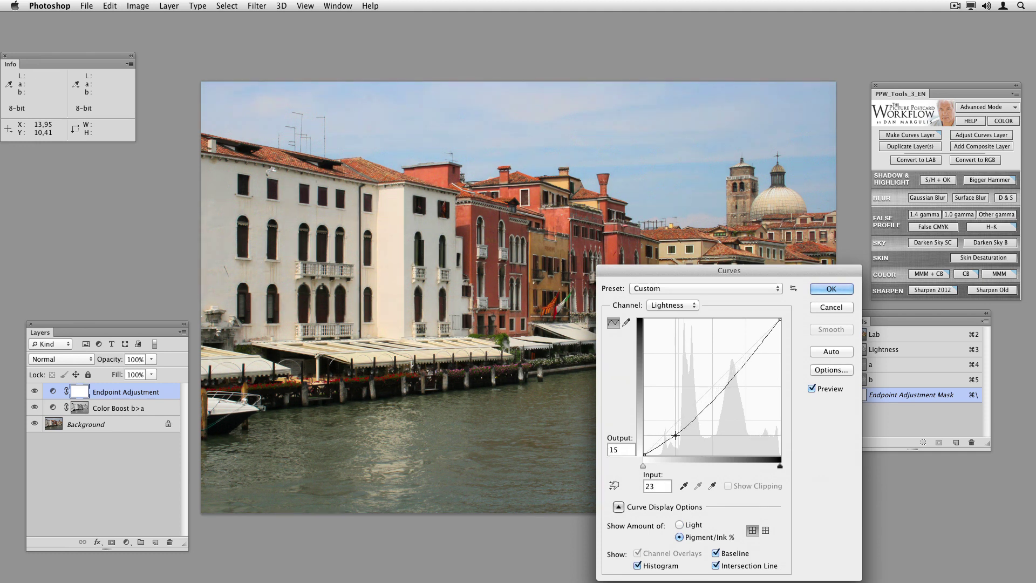
pyautogui.click(762, 340)
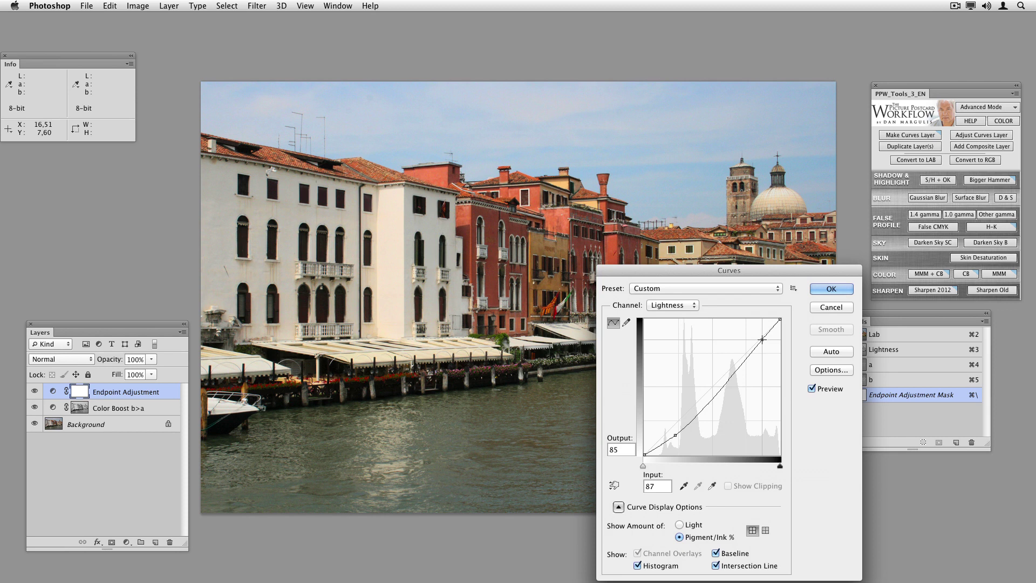
pyautogui.click(812, 286)
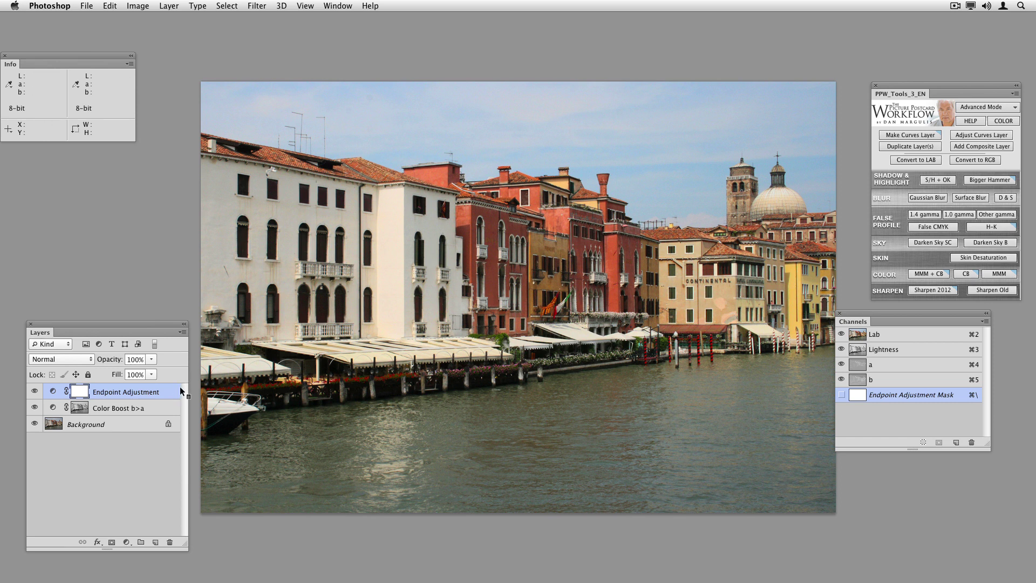
# Flatten the image, duplicate the Background, and apply the First Try image onto the copy
pyautogui.press('super+shift+e')
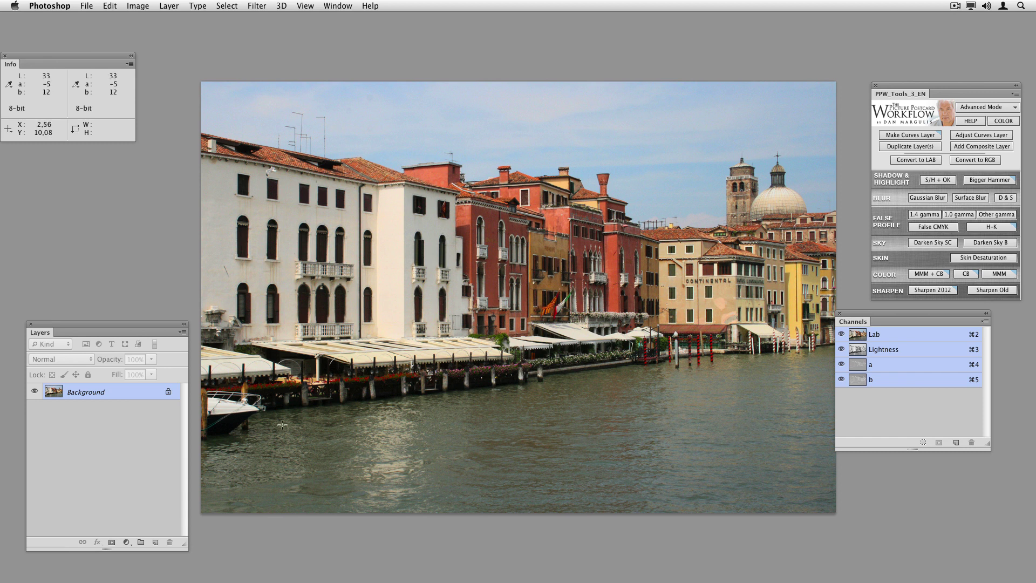
pyautogui.moveTo(128, 399); pyautogui.dragTo(156, 541)
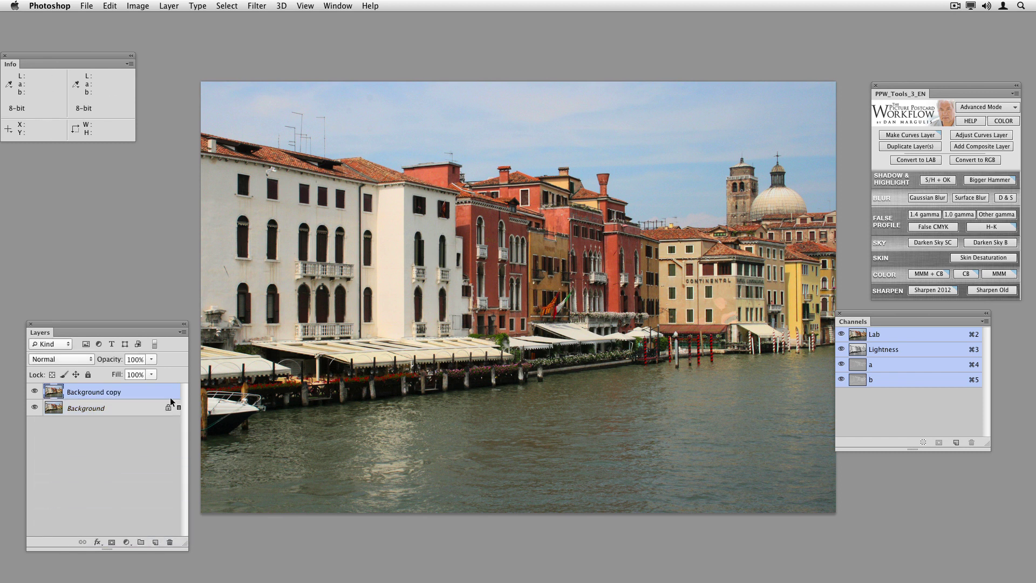
pyautogui.press('super+alt+shift+a')
pyautogui.click(195, 89)
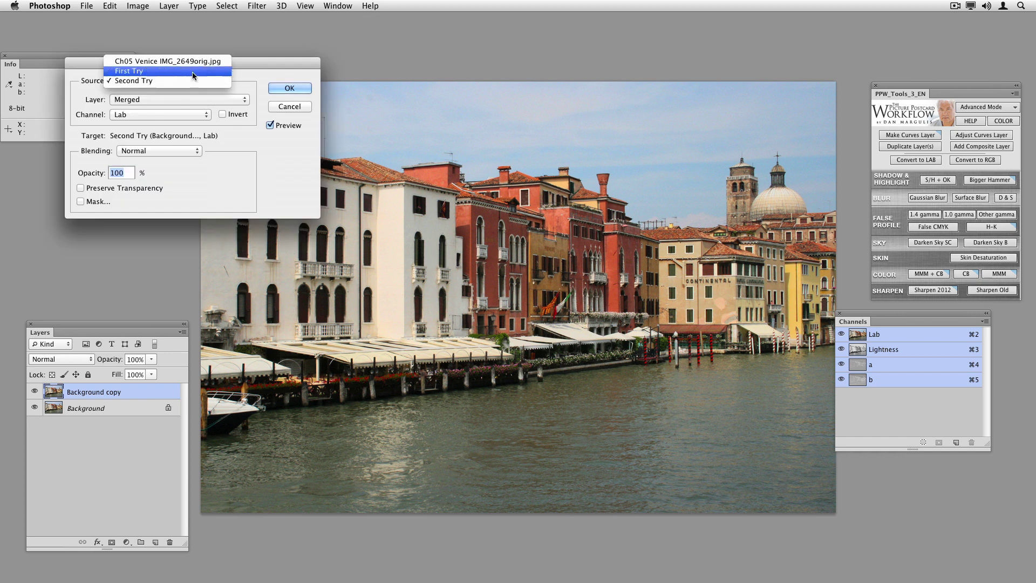
pyautogui.click(192, 71)
pyautogui.click(286, 88)
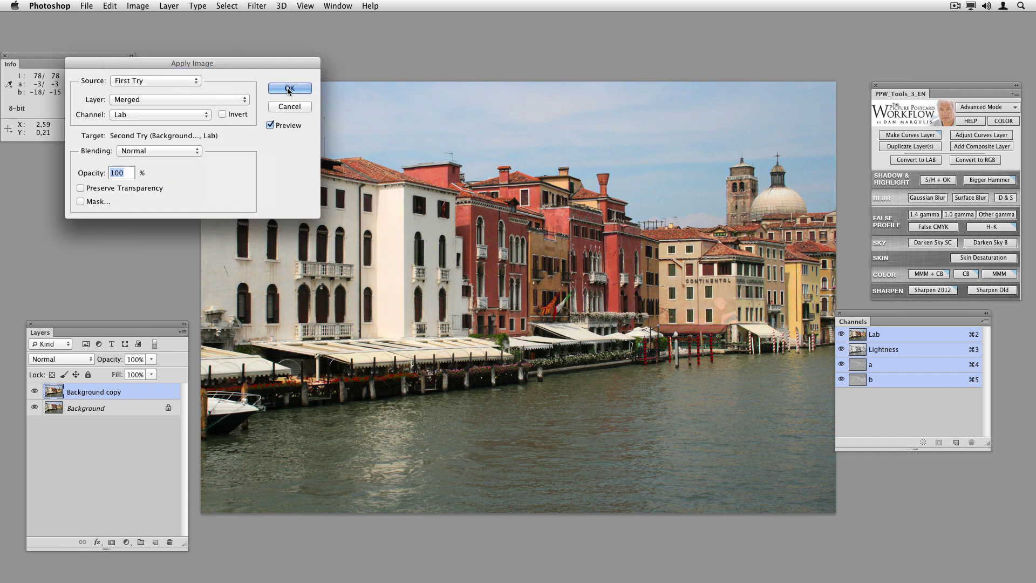
# Toggle undo/redo repeatedly to compare the First Try and Second Try versions
pyautogui.press('super+z')
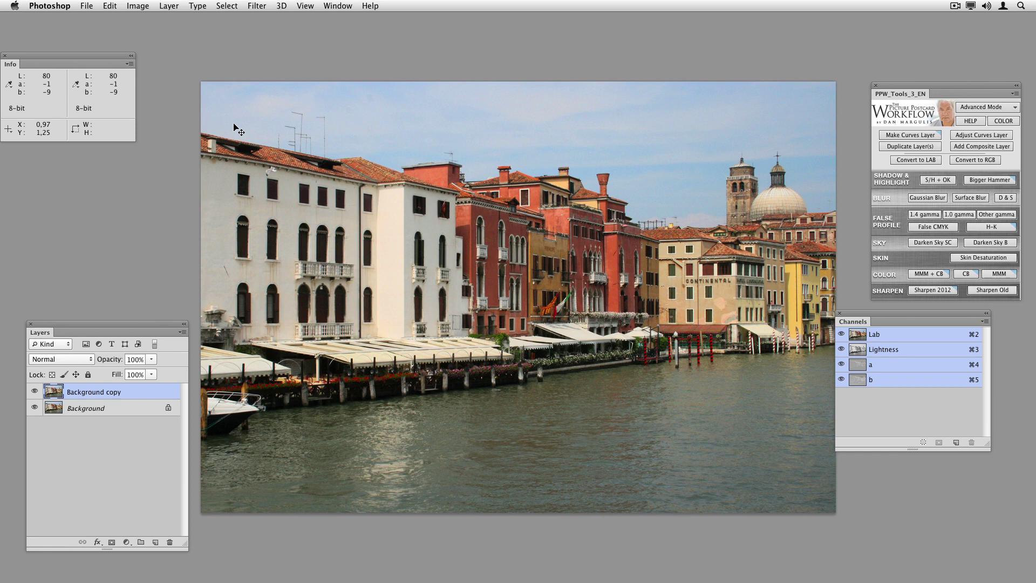
pyautogui.press('super+z')
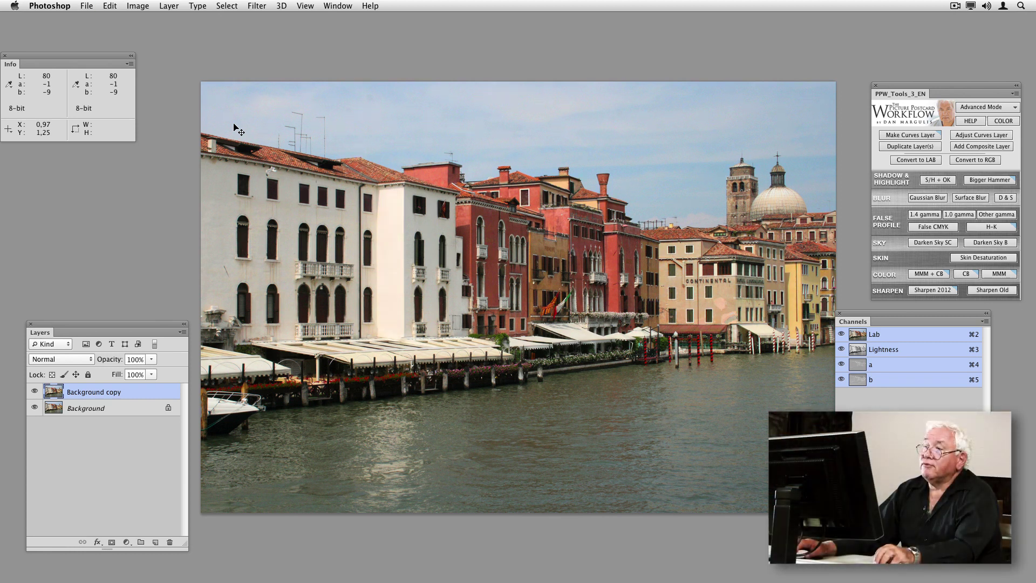
pyautogui.press('super+z')
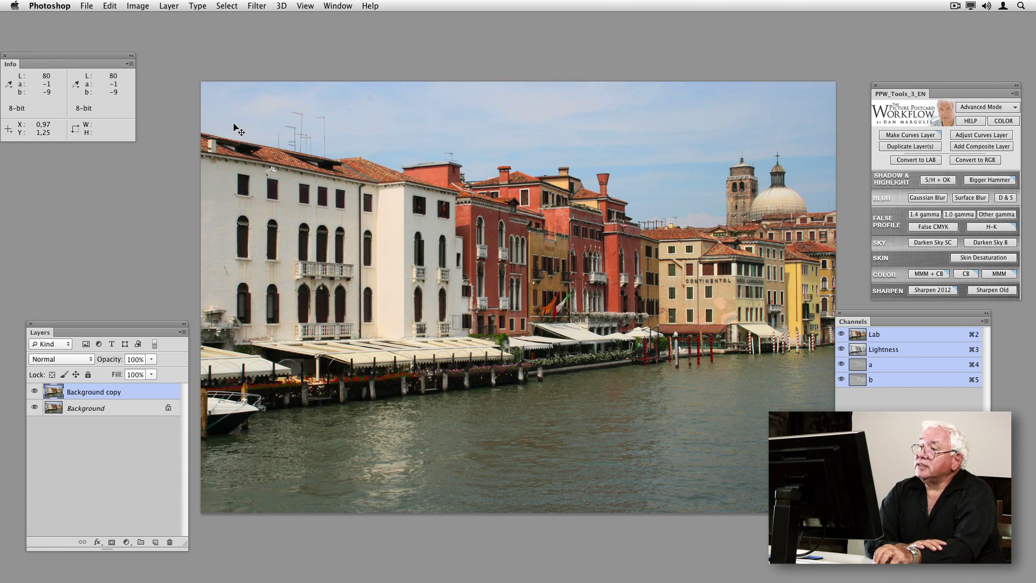
pyautogui.press('super+z')
pyautogui.press('super+z')
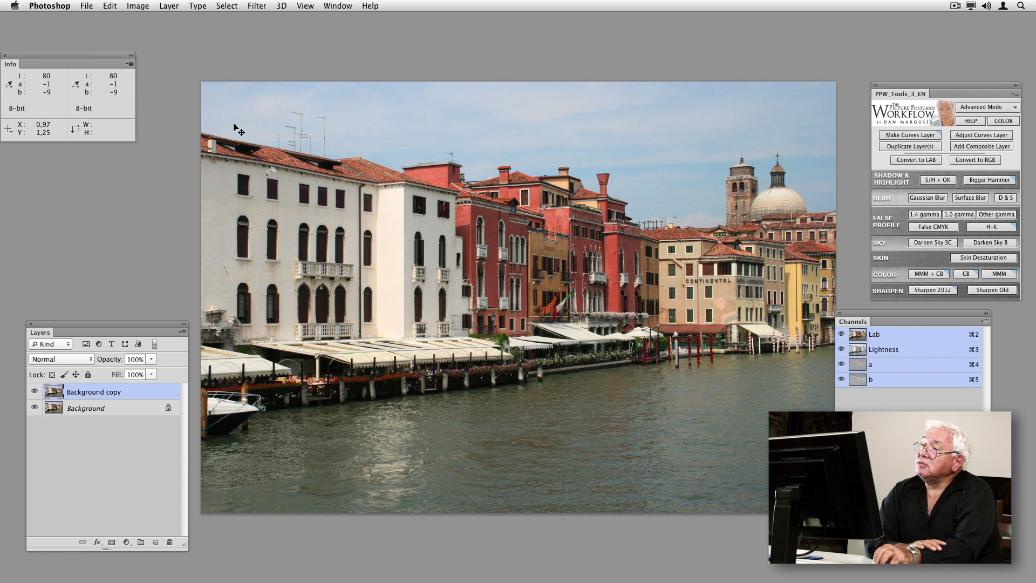
pyautogui.press('super+z')
pyautogui.press('super+z')
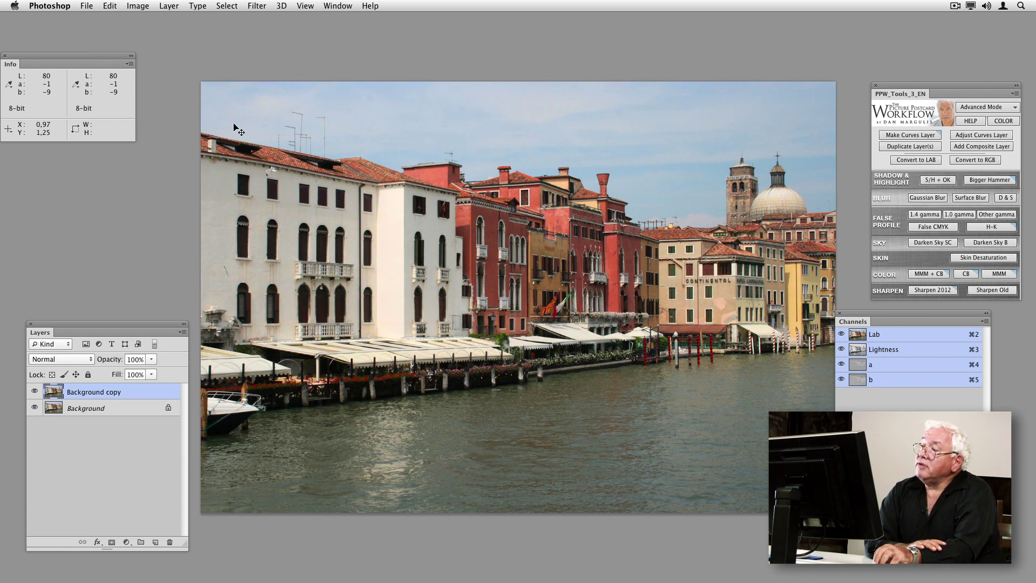
pyautogui.press('super+z')
pyautogui.press('super+z')
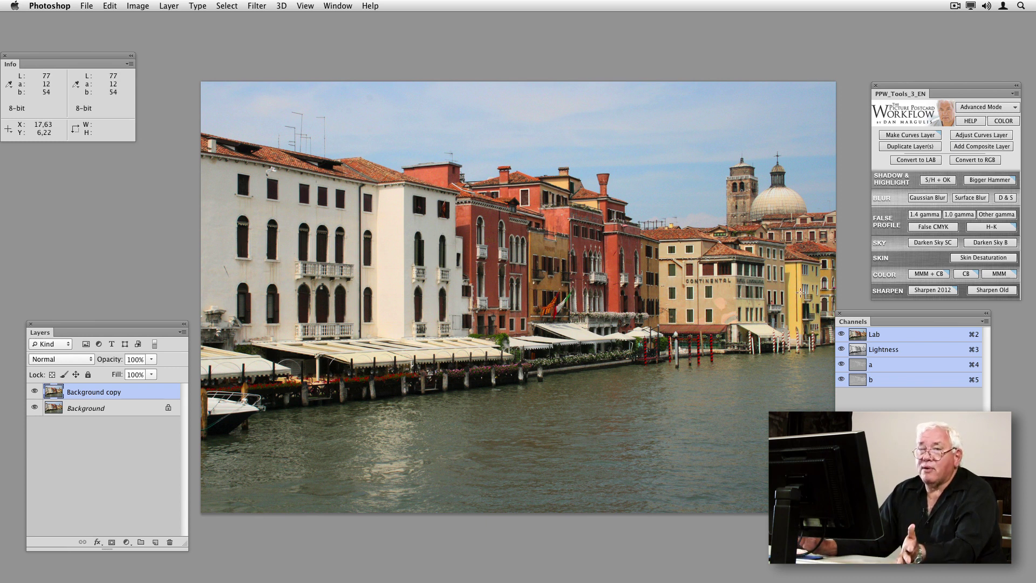
# Lower the First Try Background copy layer to 52% opacity over the Second Try background
pyautogui.press('v')
pyautogui.press('super+z')
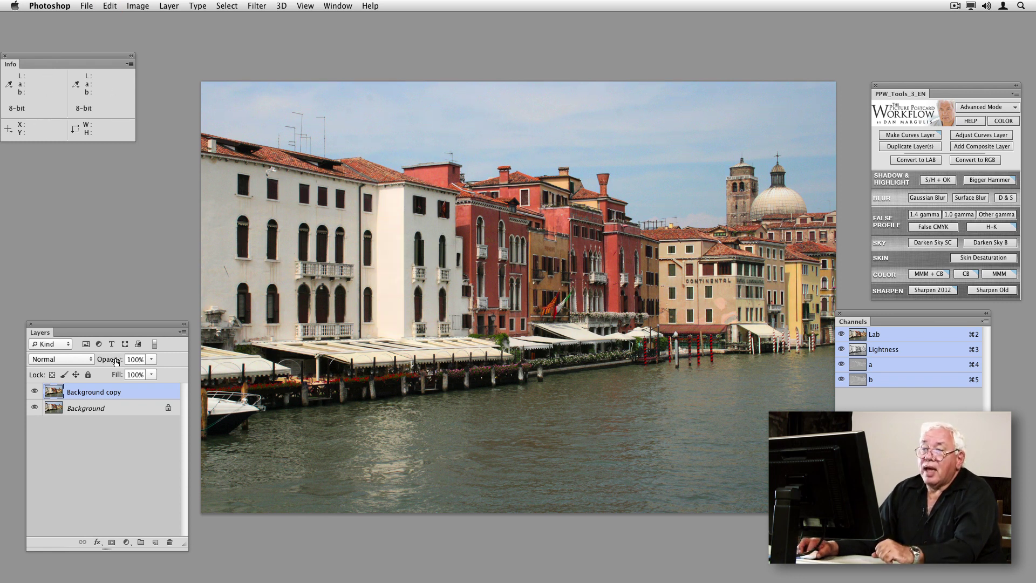
pyautogui.moveTo(116, 364); pyautogui.dragTo(109, 362)
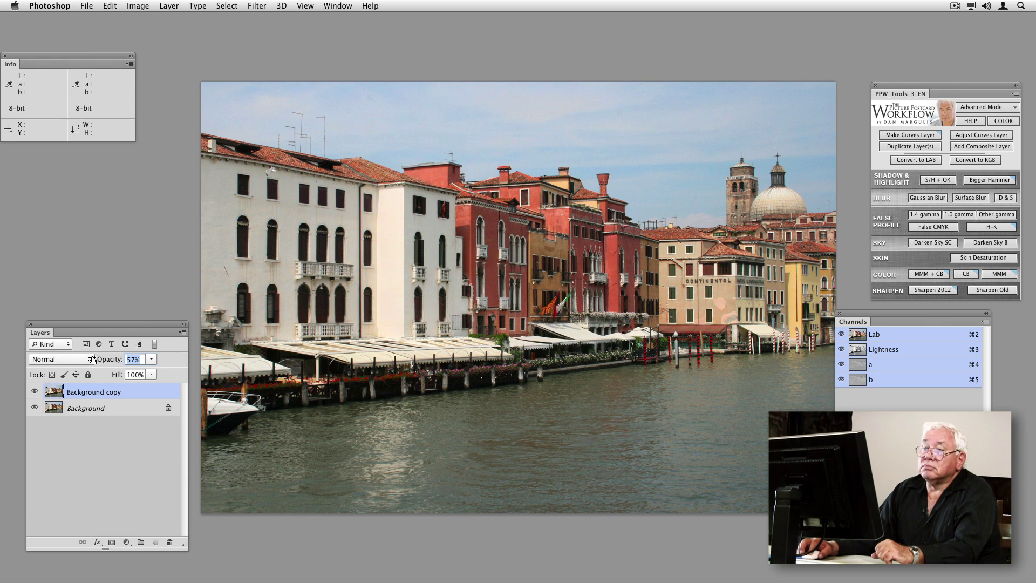
pyautogui.press('Return')
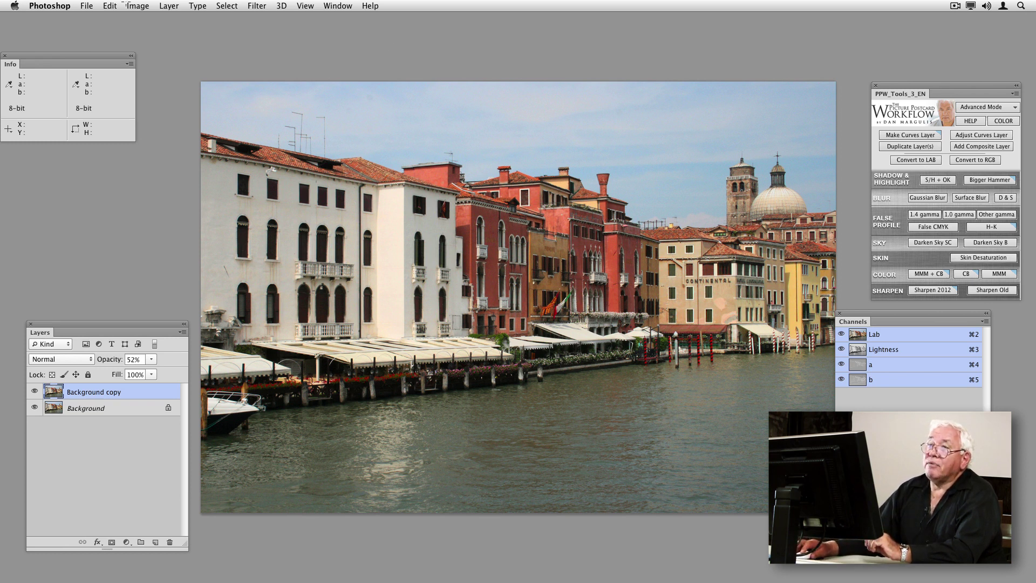
pyautogui.click(130, 5)
pyautogui.moveTo(162, 18)
pyautogui.click(305, 63)
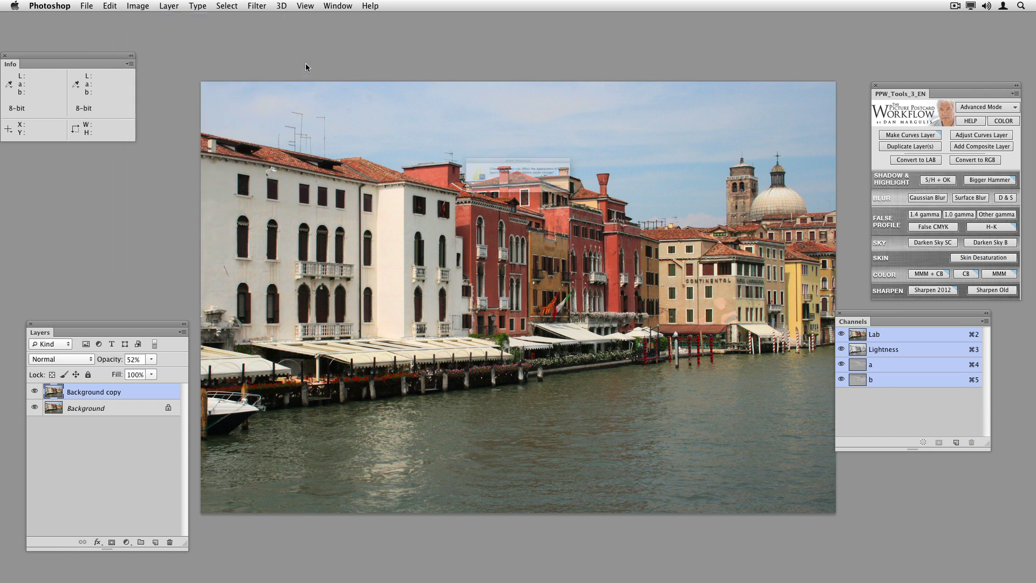
pyautogui.click(611, 199)
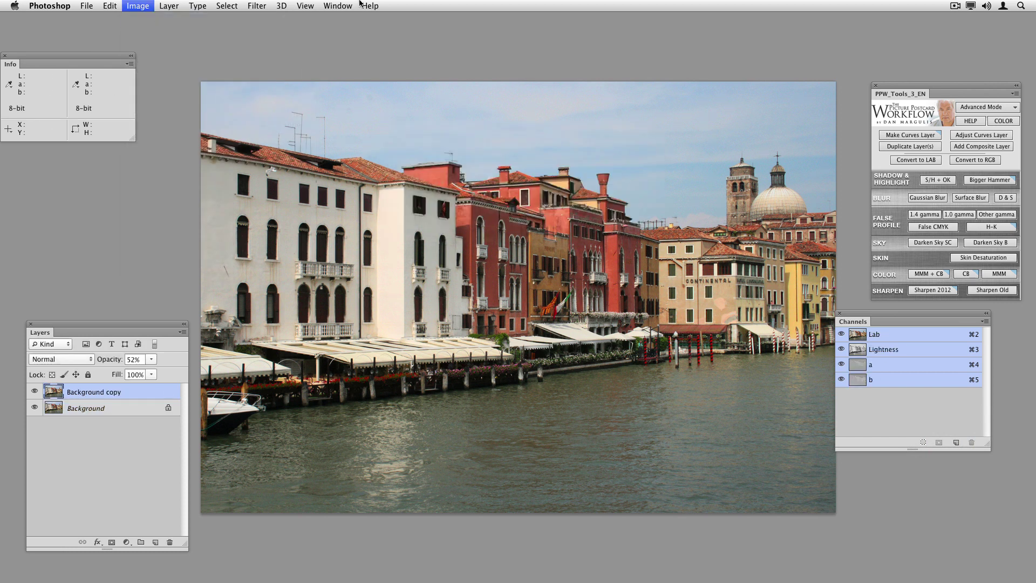
pyautogui.click(186, 81)
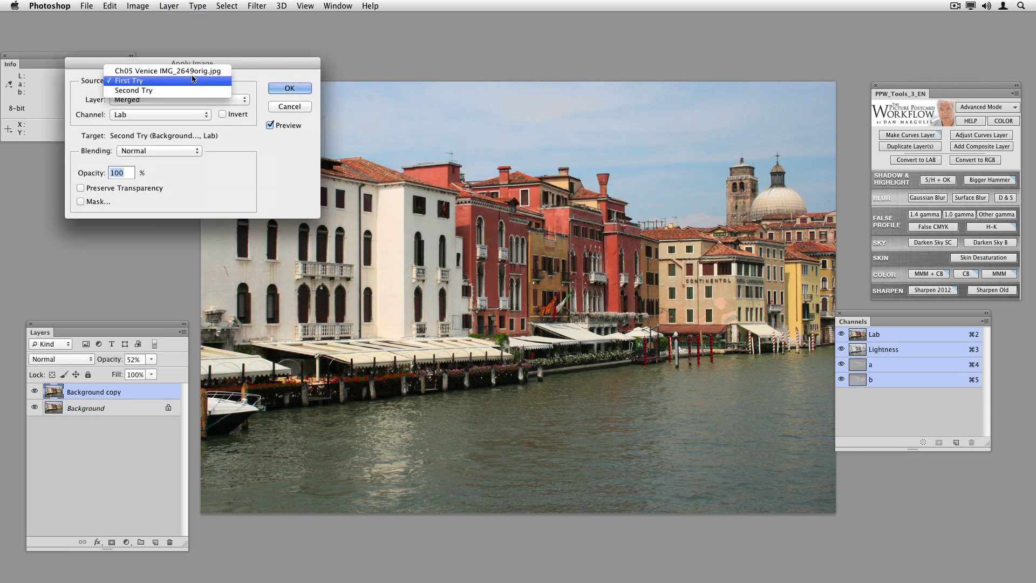
pyautogui.click(205, 72)
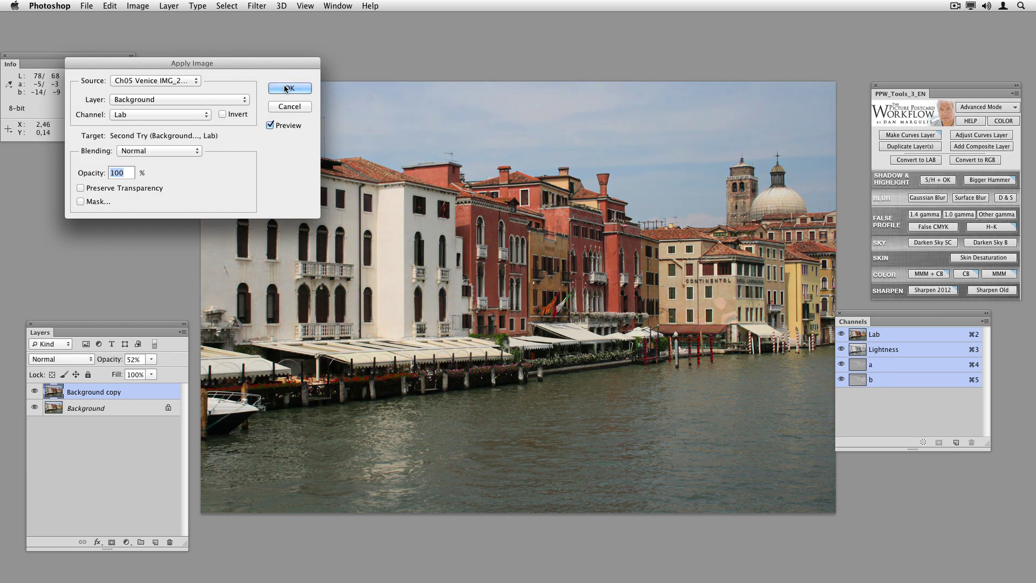
pyautogui.click(287, 88)
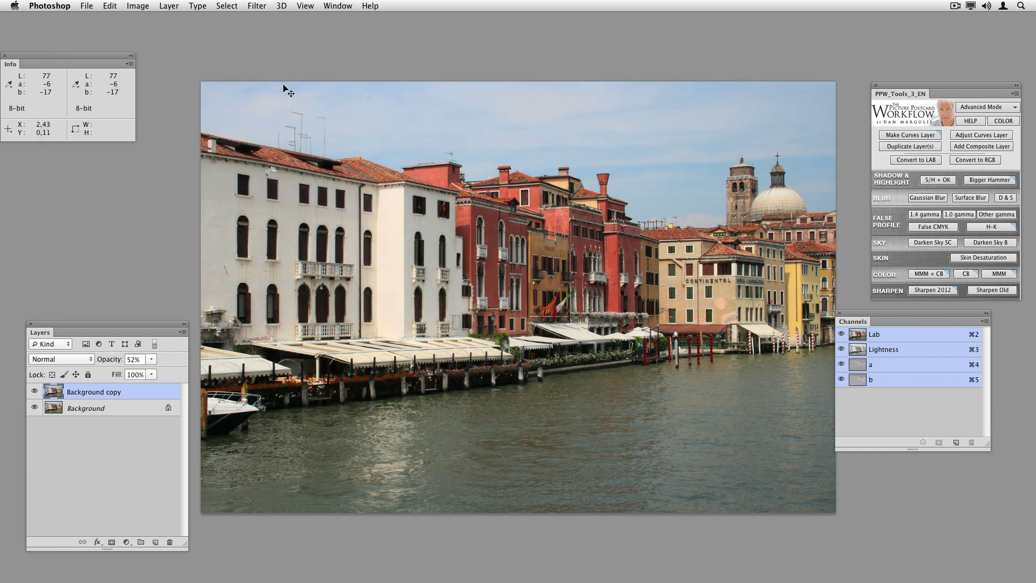
pyautogui.press('super+z')
pyautogui.press('super+z')
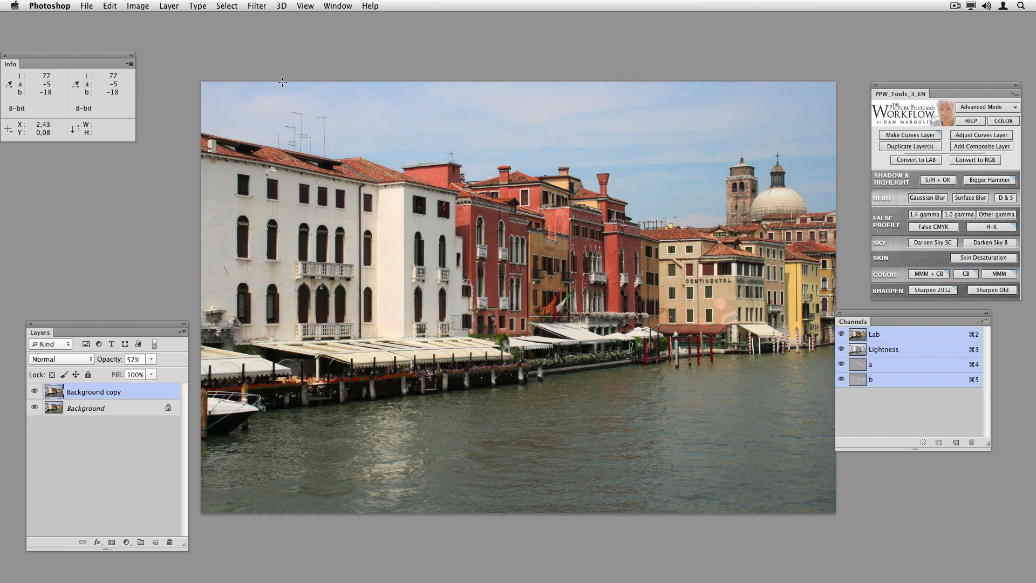